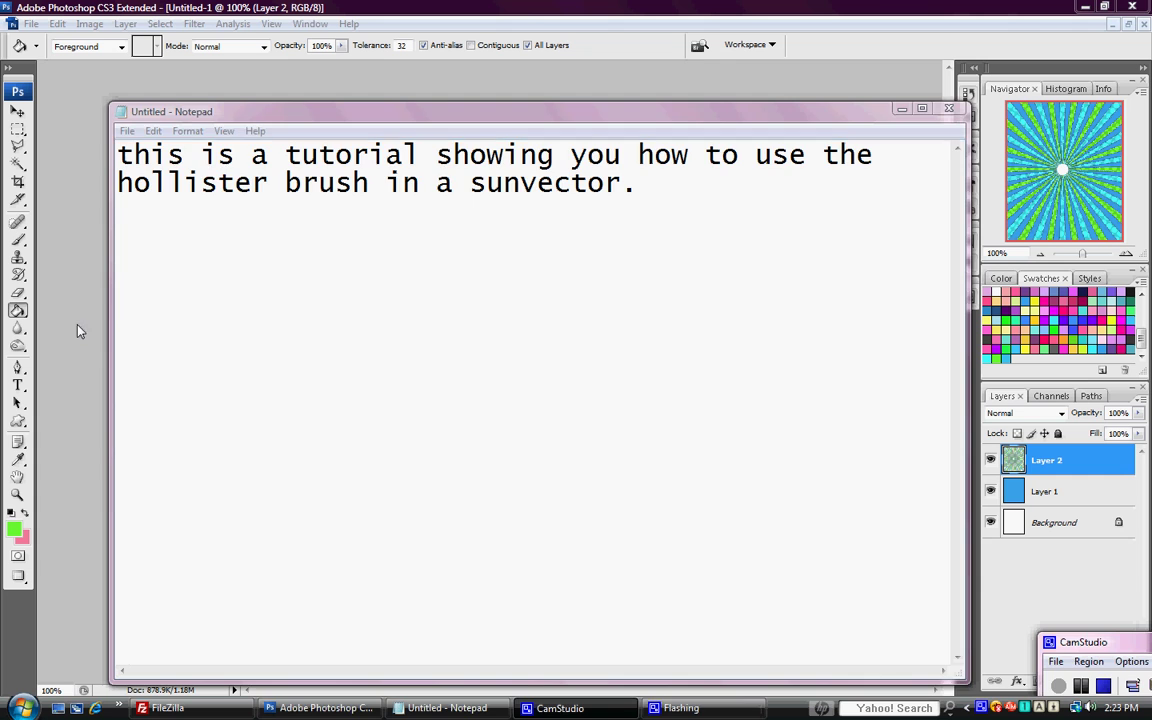
- Replace the Notepad note with 'ok so if you watched my tutorial on how to make a sunvector…' instructions
mouse_move(385, 113)
left_mouse_down()
mouse_move(416, 112)
mouse_move(397, 109)
left_mouse_up()
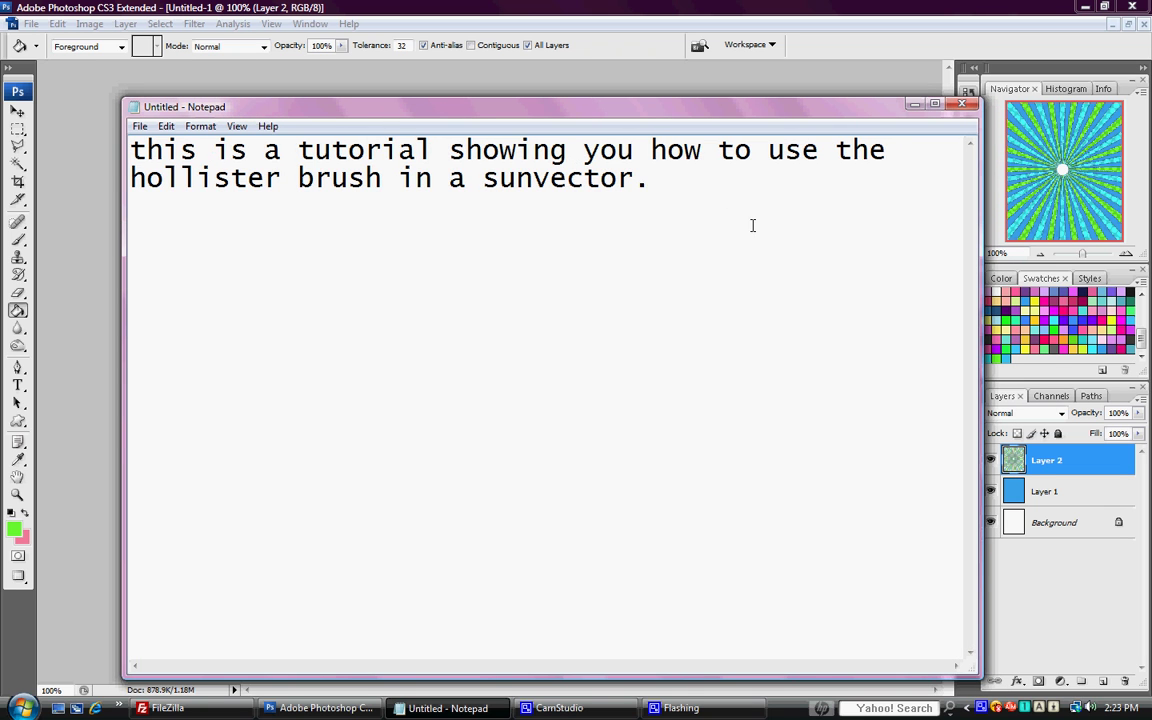
key("ctrl+a")
type("ok")
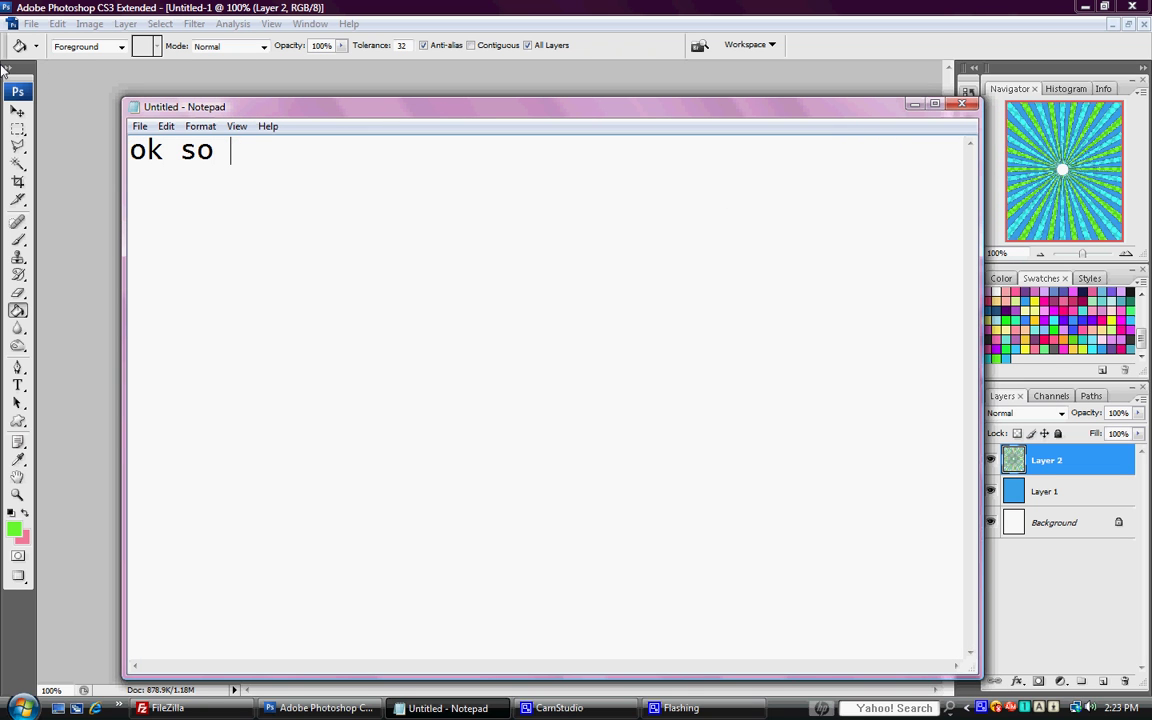
type(" so if you watcj")
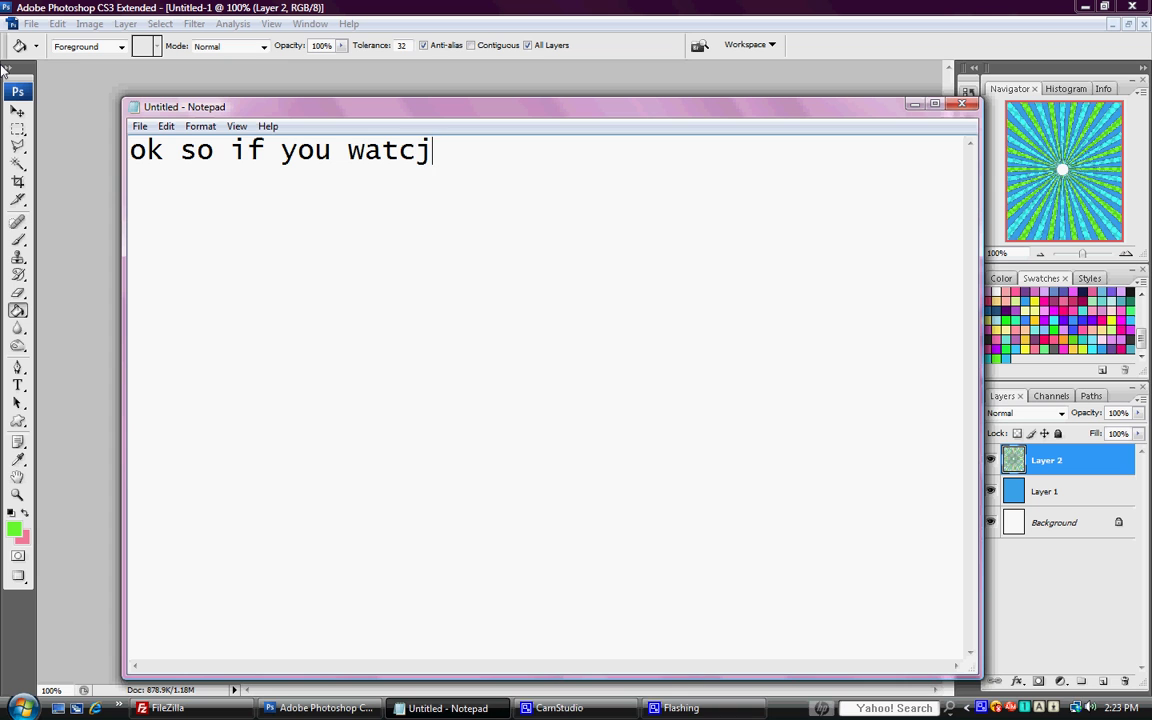
key("BackSpace")
type("hi")
key("BackSpace")
key("BackSpace")
type("ed my tutorial on how t")
key("BackSpace")
type("to make")
key("Return")
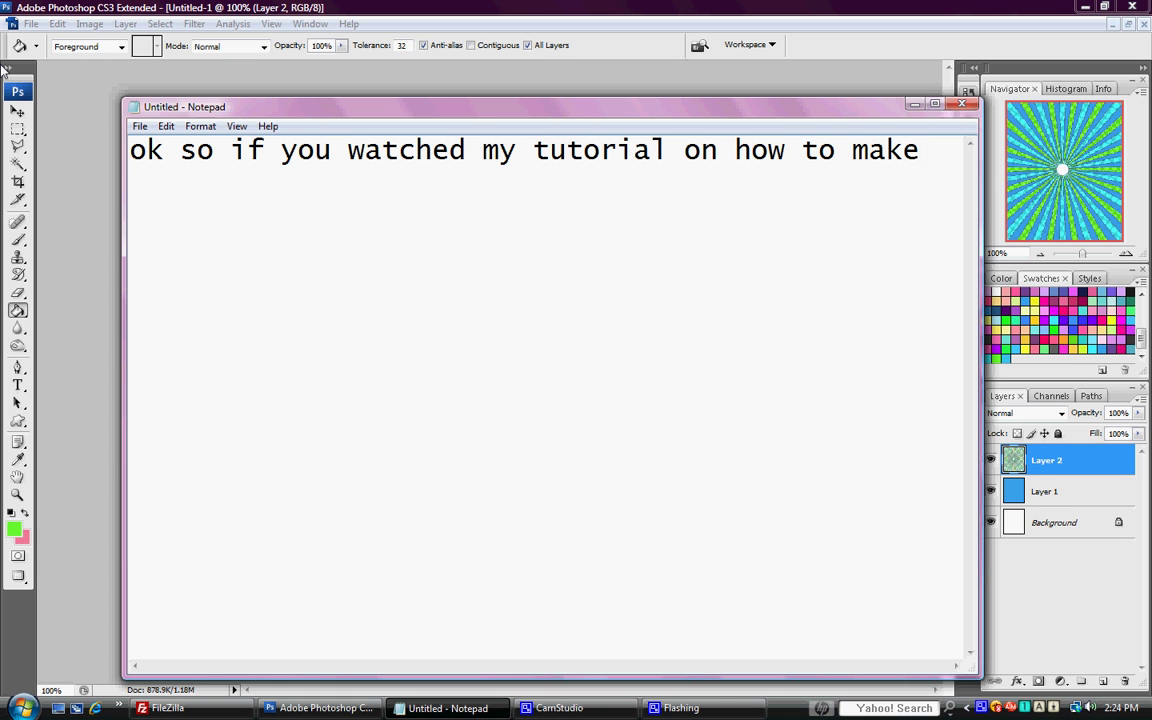
type("a sunvector it s")
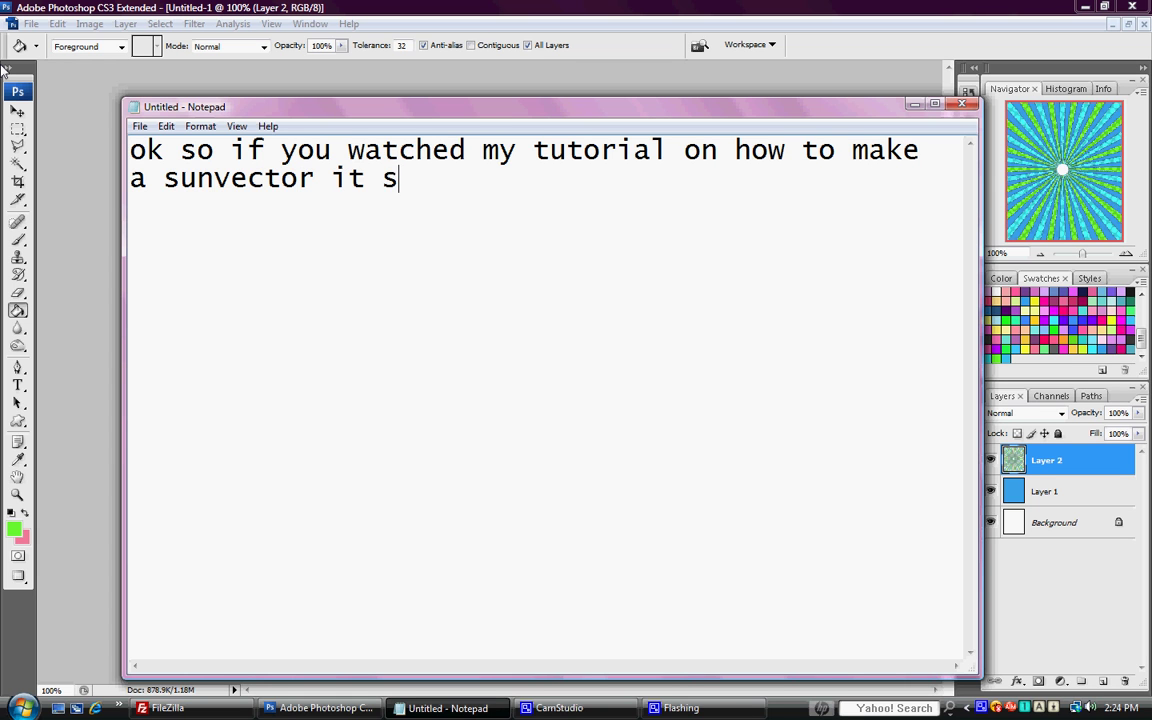
type("hould")
key("BackSpace")
type("b")
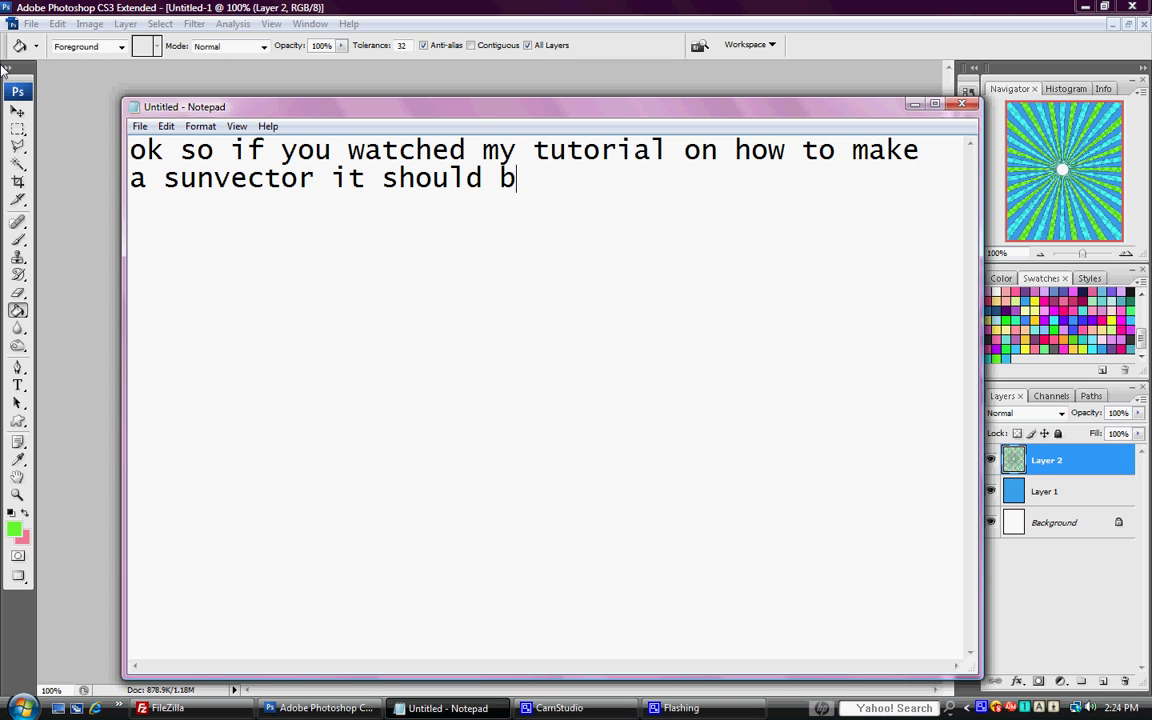
type("e easy to catch on to")
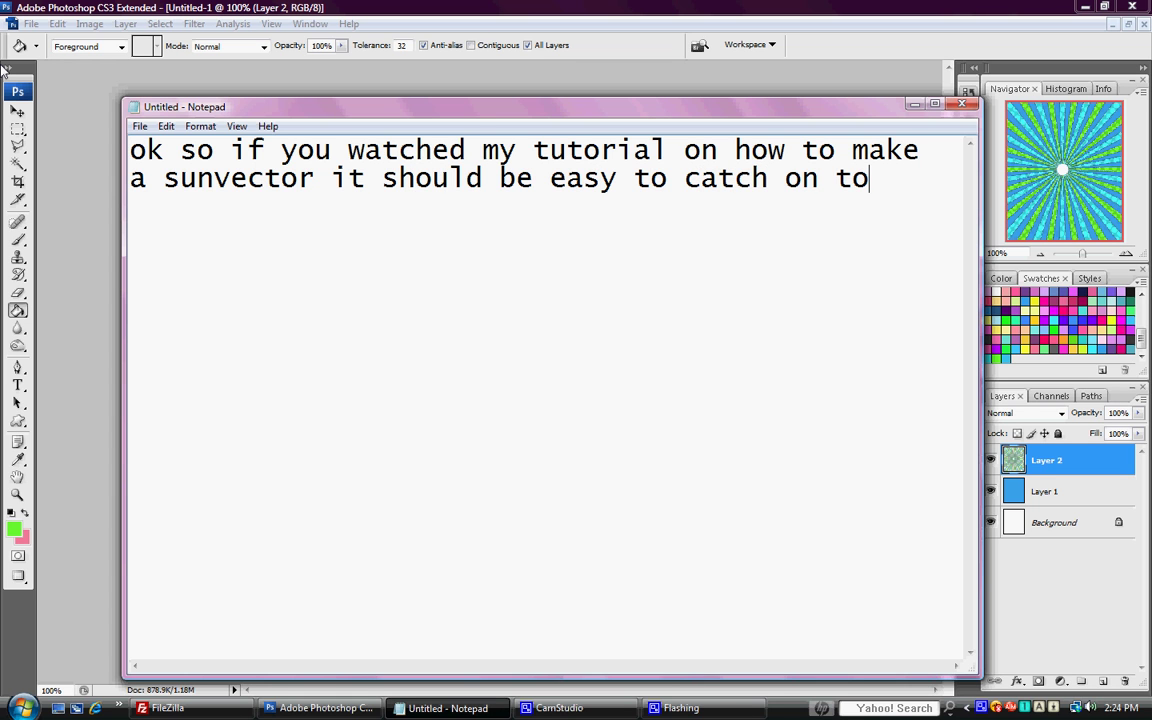
type("ok soyou ")
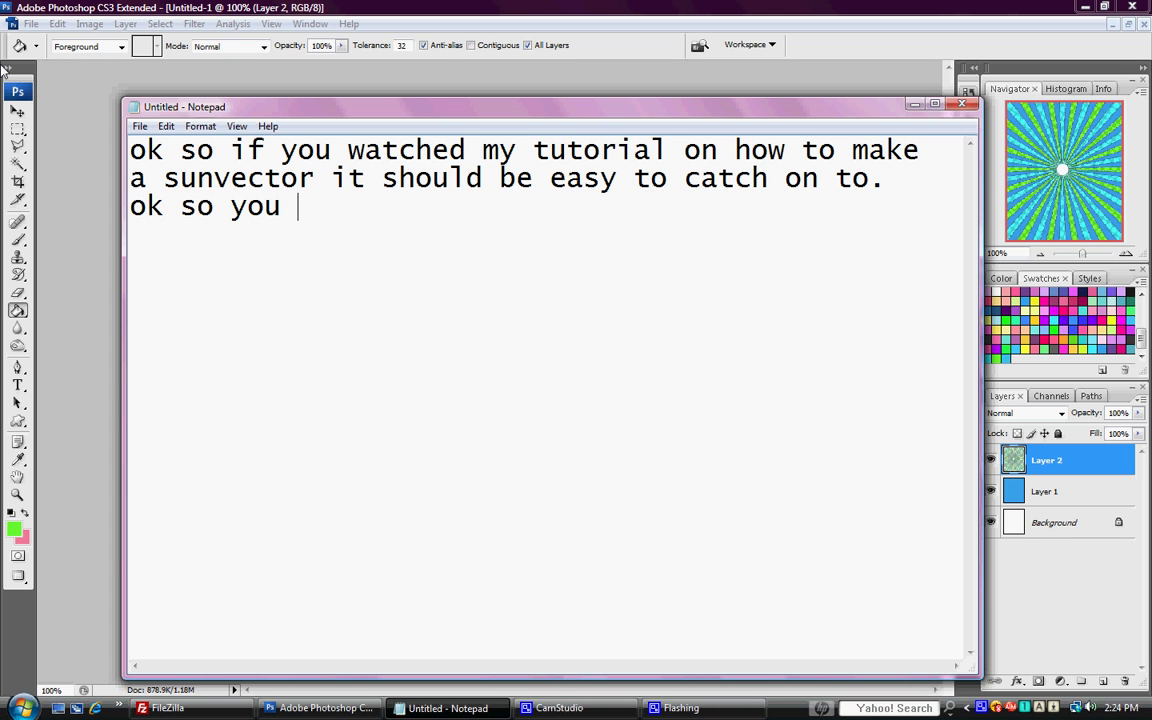
type("go to your solid color layer andselect every")
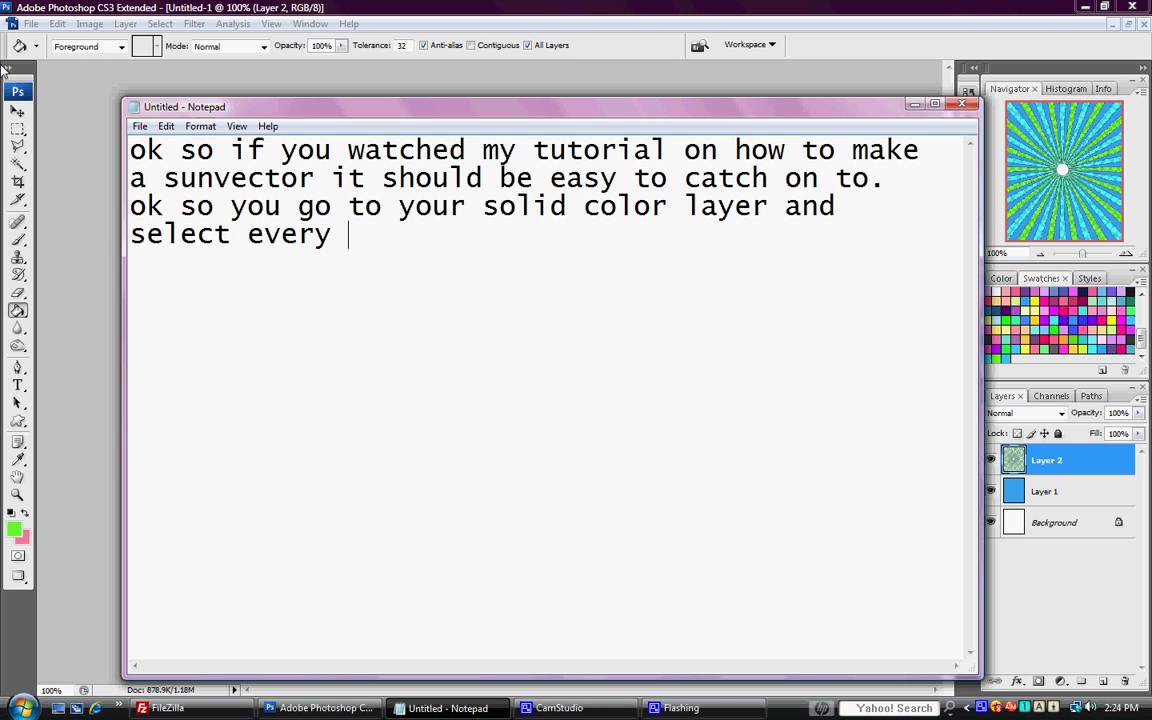
type("other vector or")
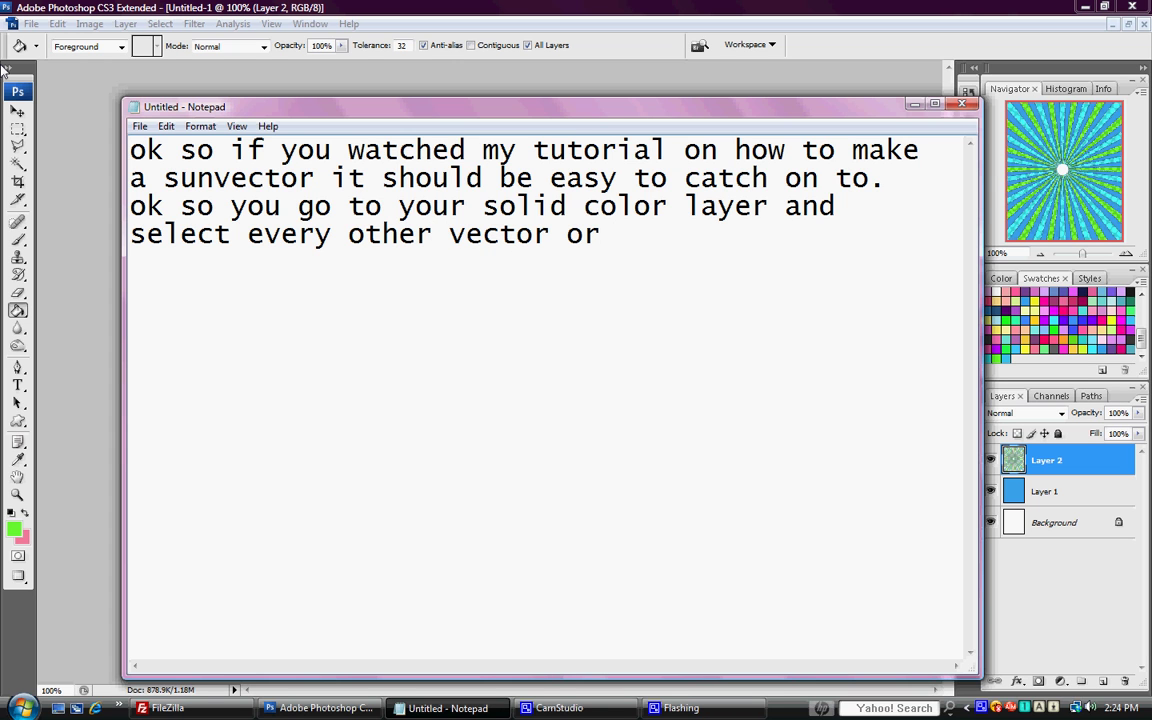
type(" whatv")
type("ever.")
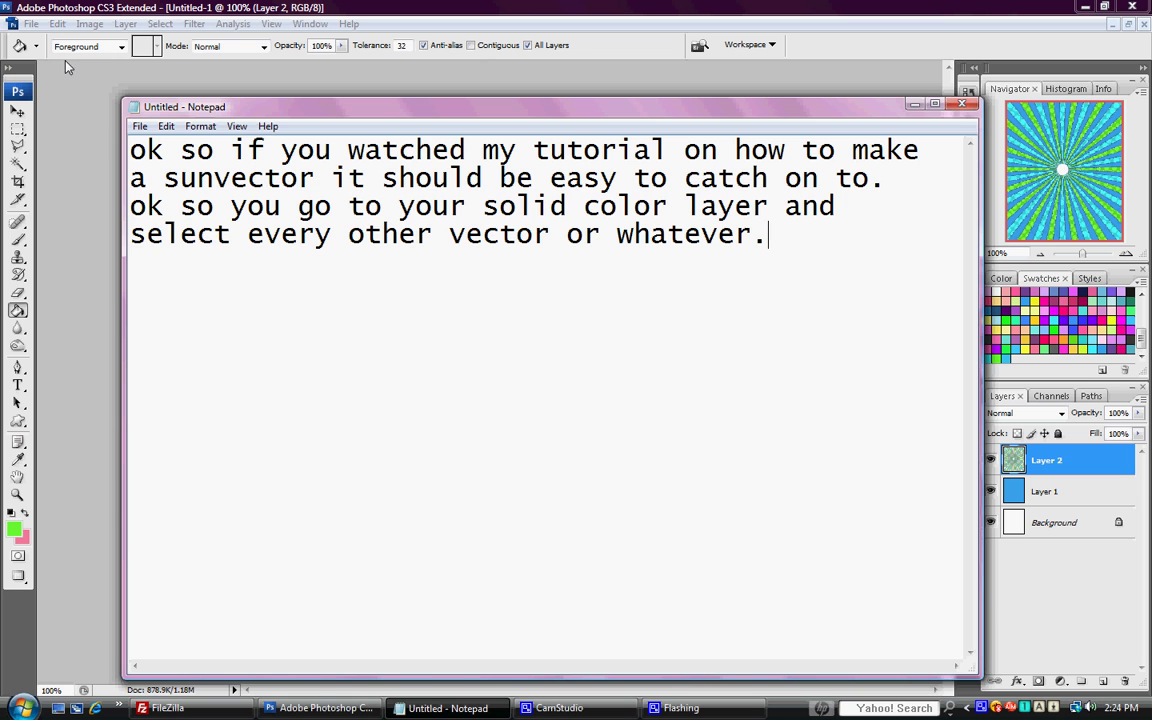
- With the Magic Wand on Layer 1, select a lower ray, an upper-left ray and four top rays
left_click(75, 224)
left_click(18, 163)
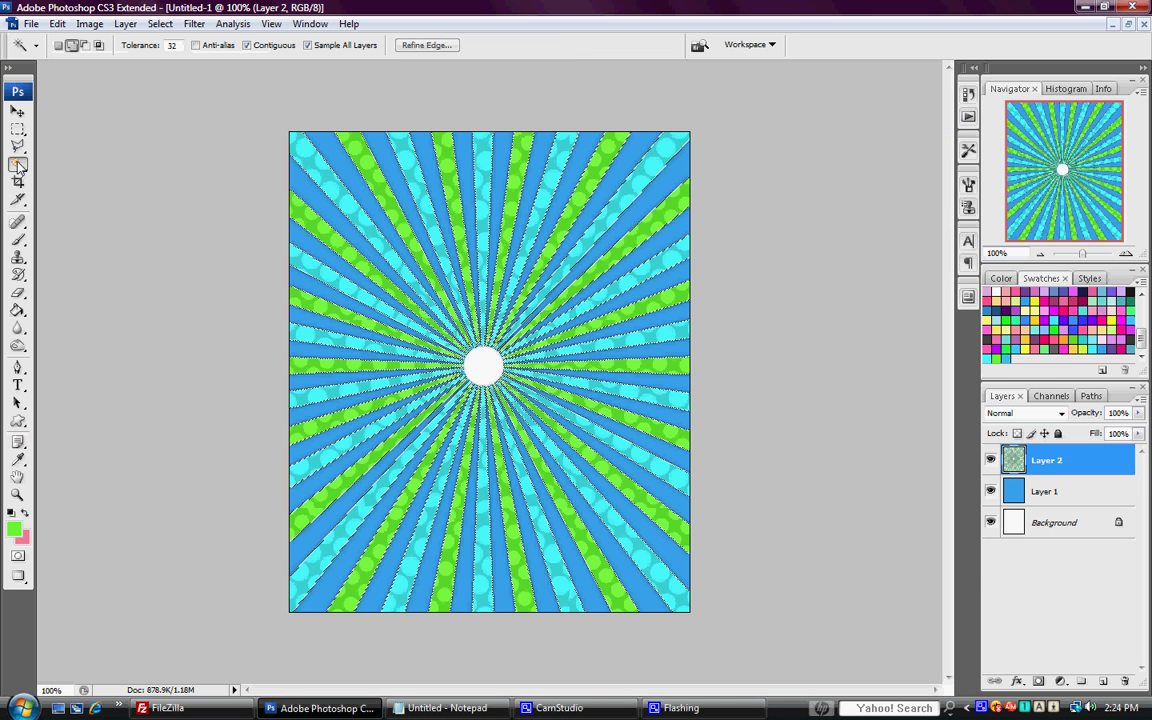
left_click(1117, 492)
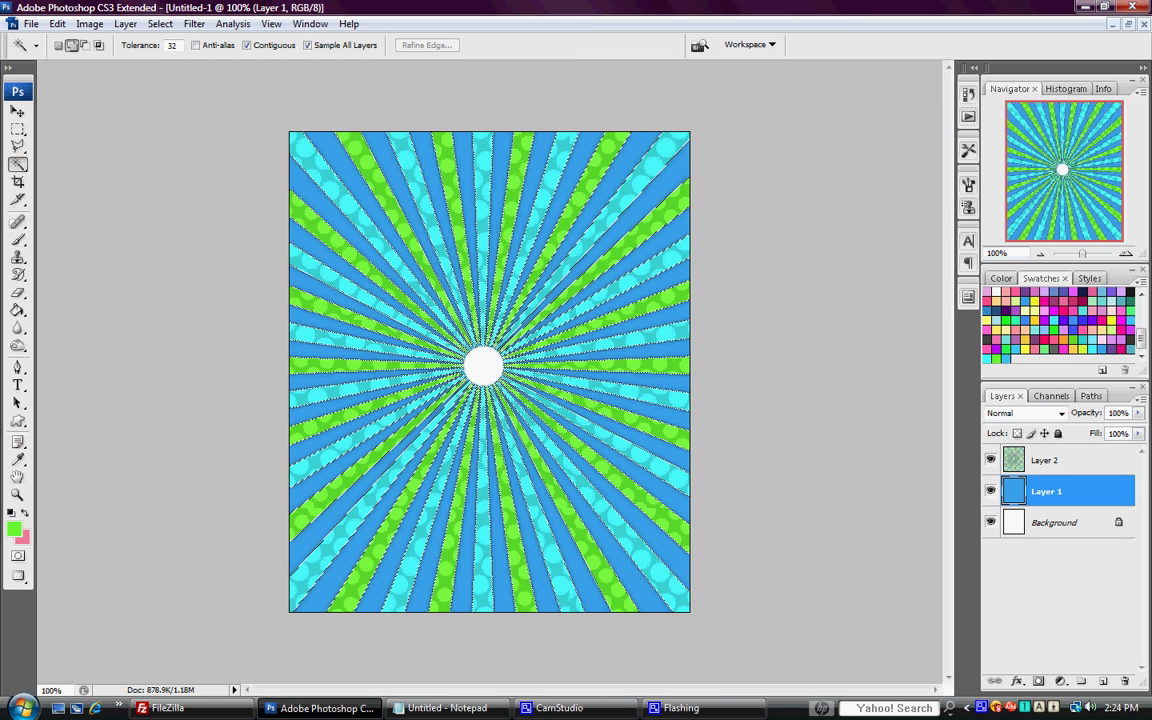
left_click(425, 560)
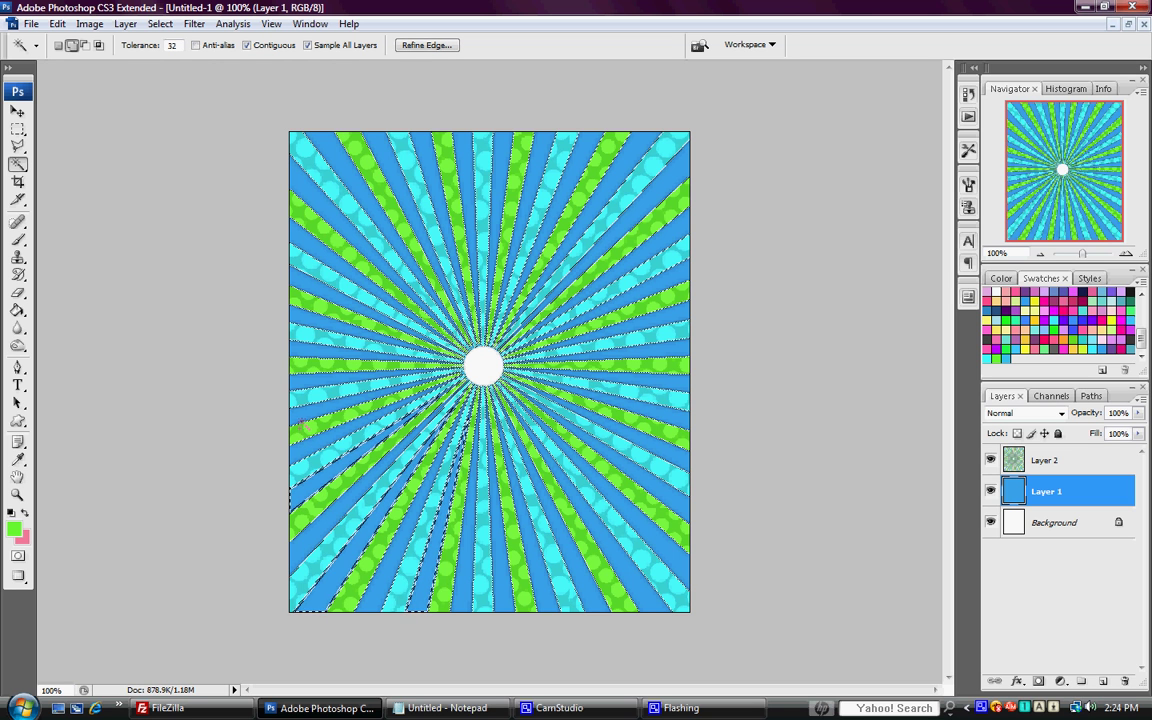
left_click(311, 281)
left_click(395, 155)
left_click(430, 145)
left_click(490, 142)
left_click(540, 148)
- Add the upper-right, right-edge and bottom dark-blue rays to the selection
left_click(580, 135)
left_click(600, 180)
left_click(615, 245)
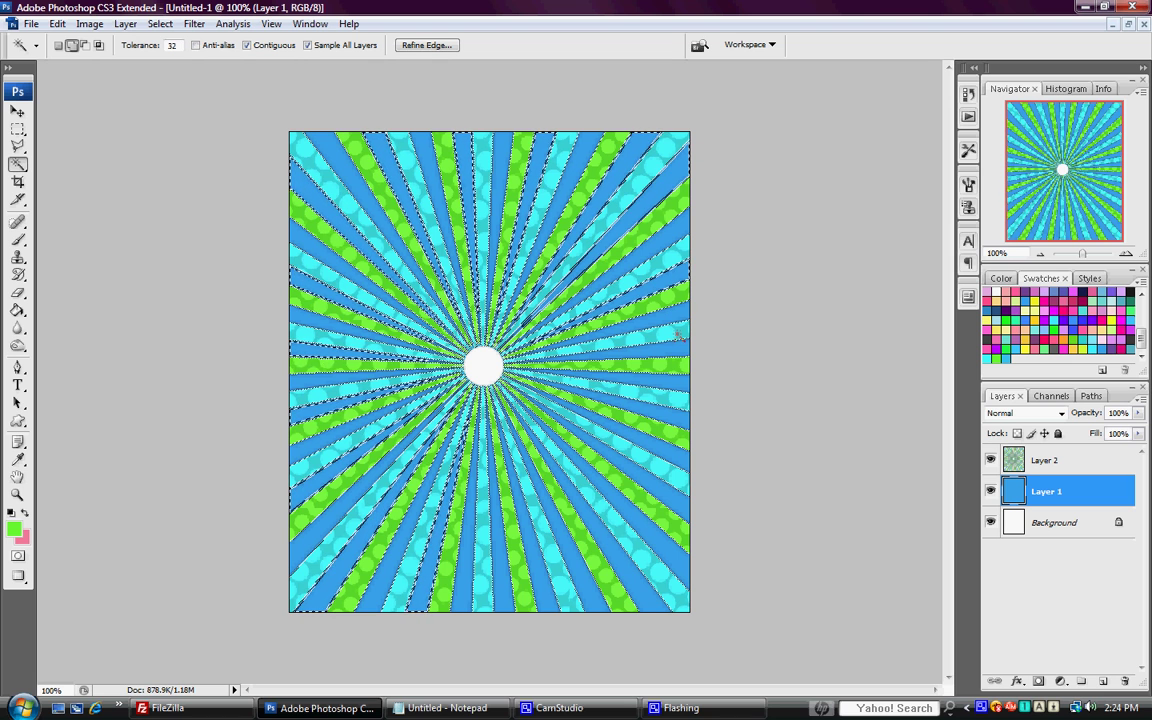
left_click(675, 436)
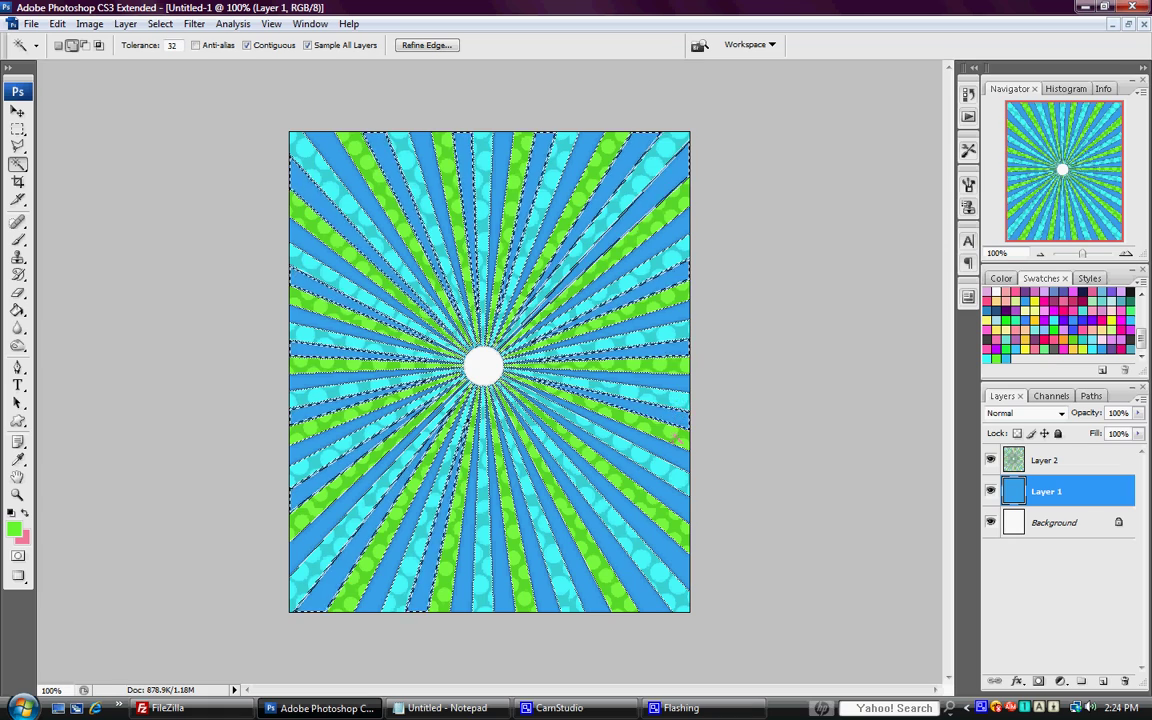
left_click(557, 567)
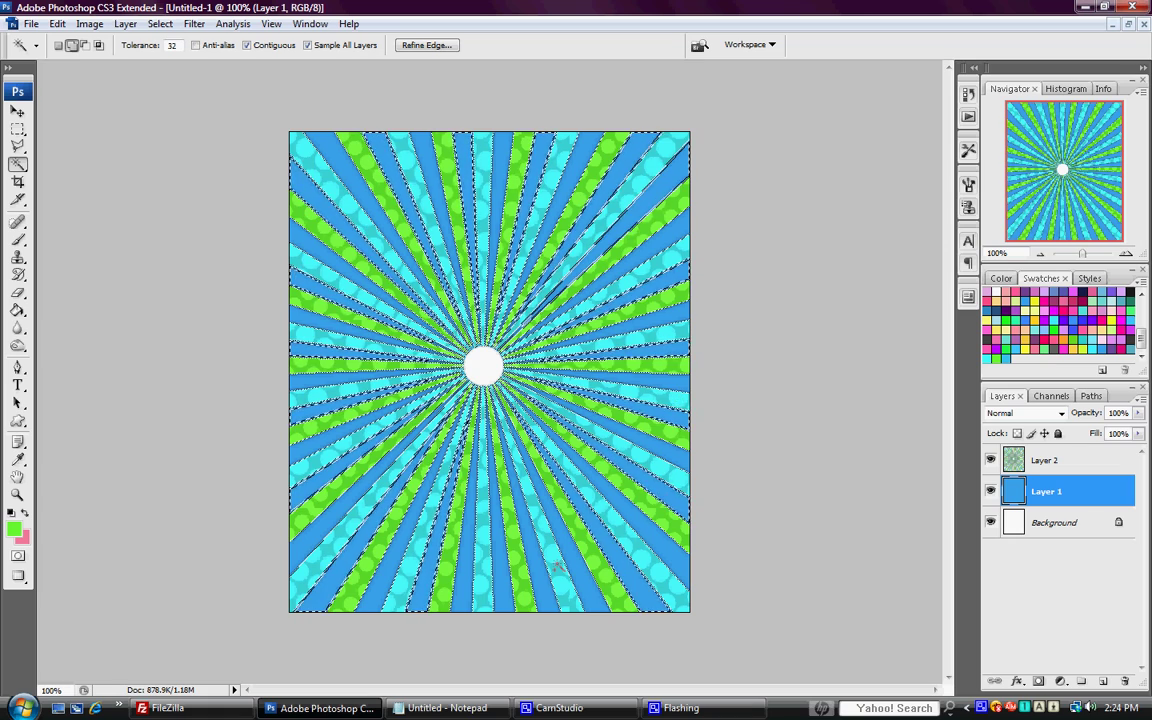
left_click(512, 571)
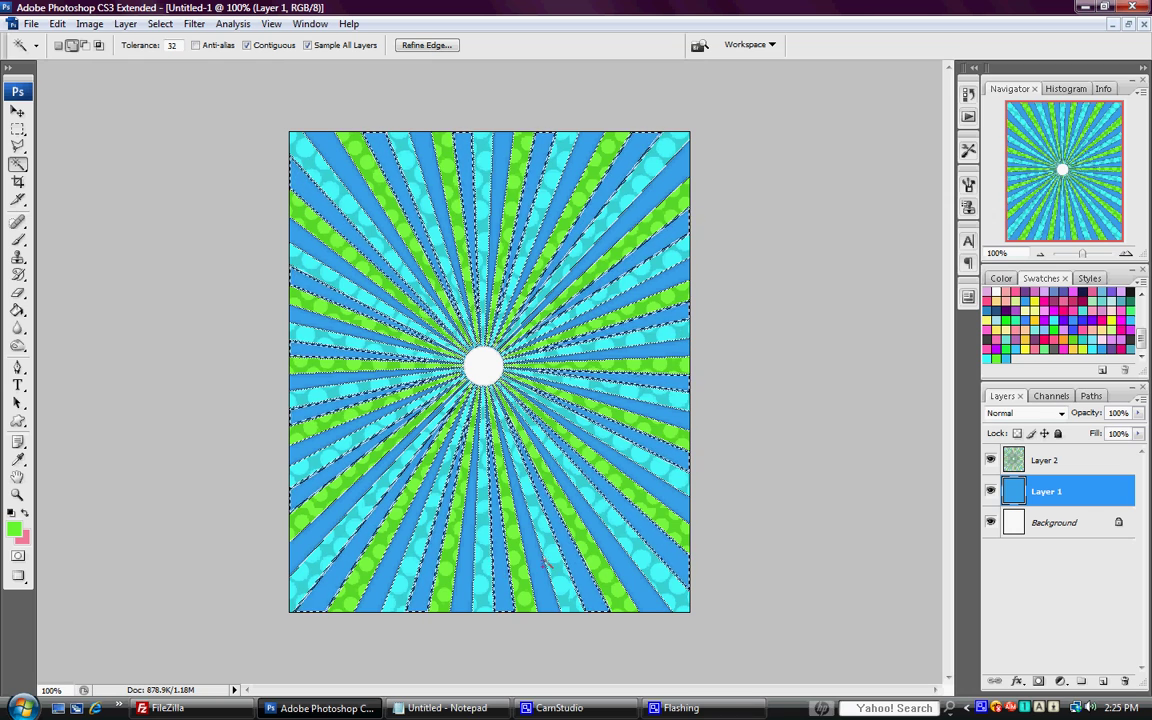
left_click(440, 708)
- Replace the note with 'ok now get your hollister brush. and you might have to resize it'
left_click_drag(813, 327, 4, 68)
type("ok n")
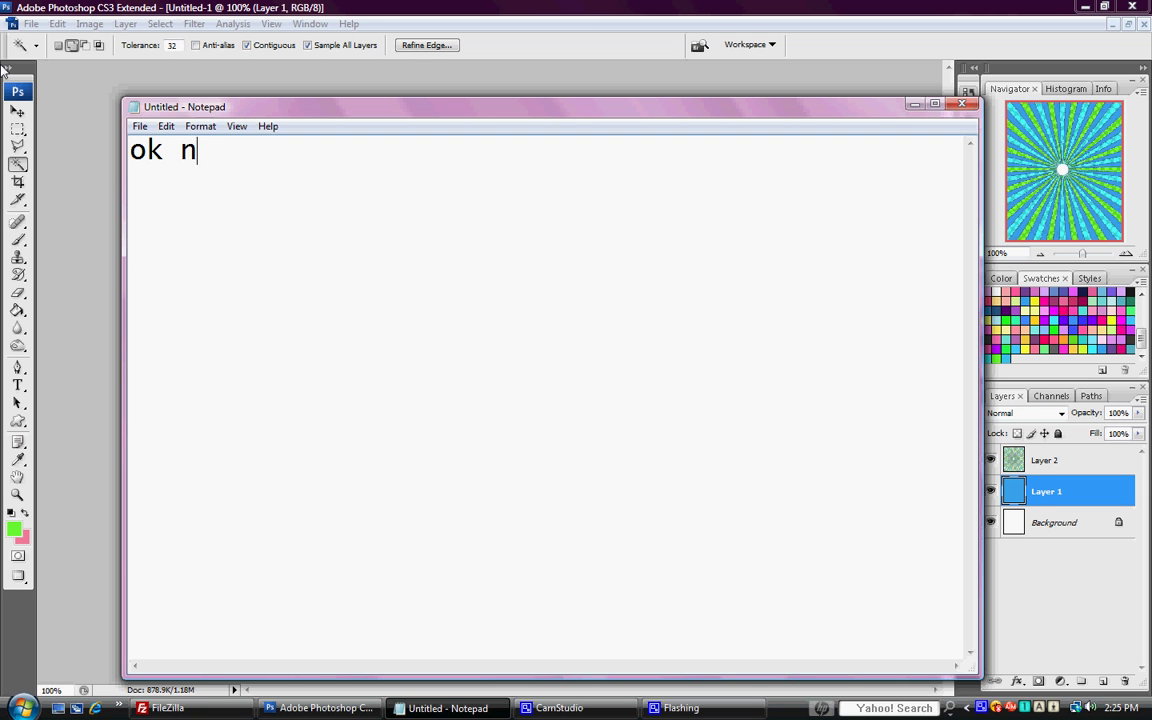
type("ow get your")
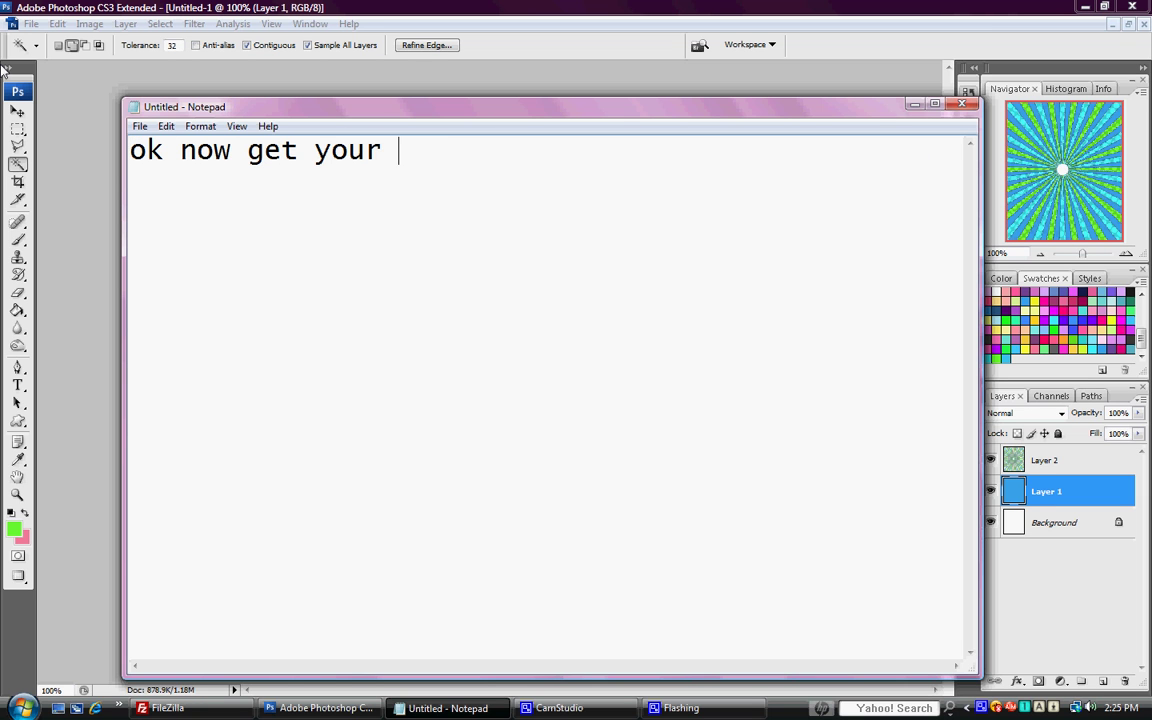
type(" hollister brush")
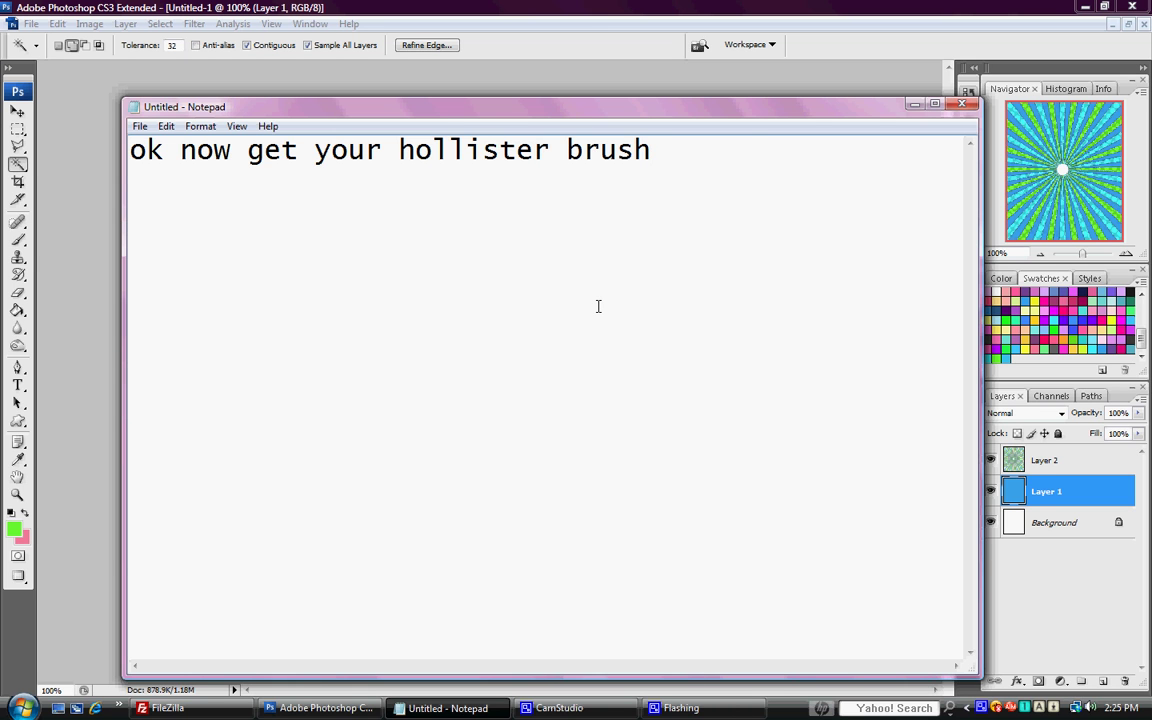
type(". and you m")
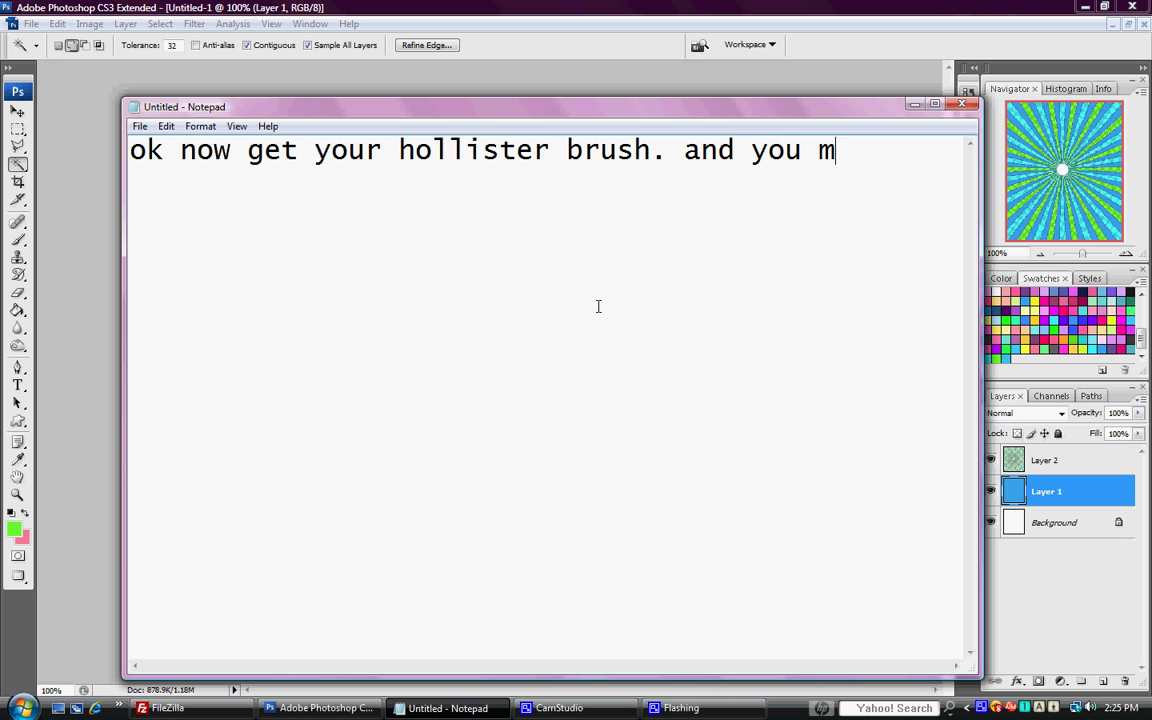
type("ight have to resize it.")
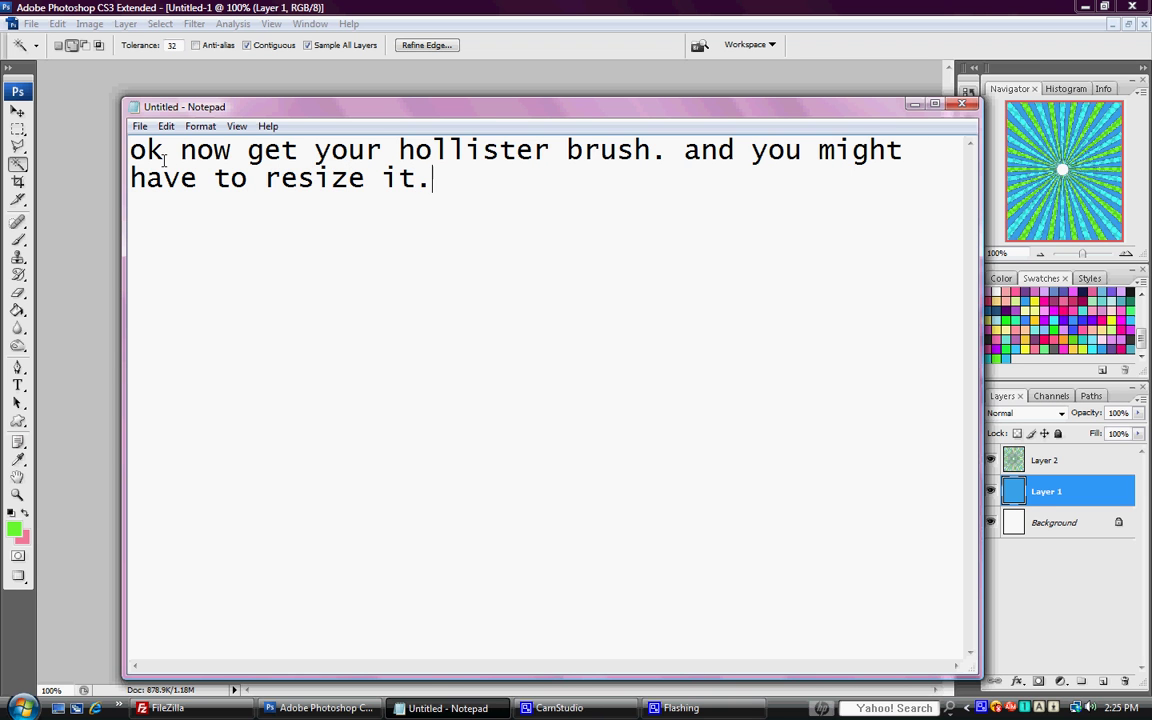
left_click(52, 153)
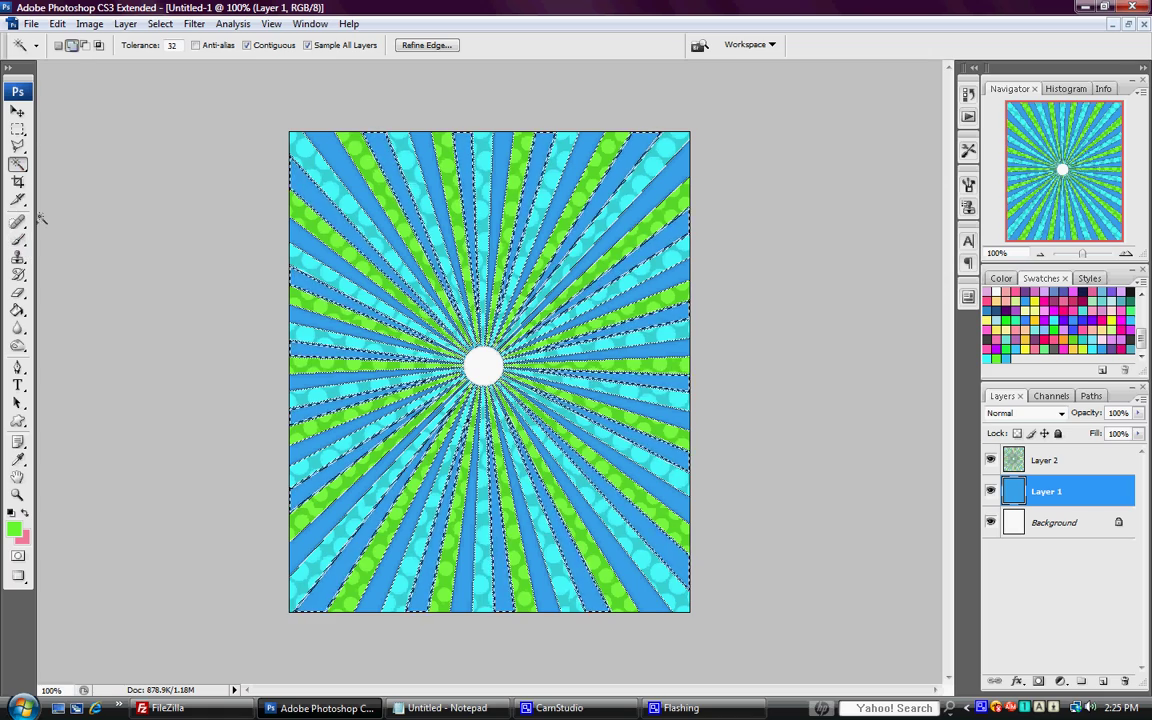
- Load the HOLLISTER brush preset with a 349 px Master Diameter
left_click(17, 238)
left_click(104, 48)
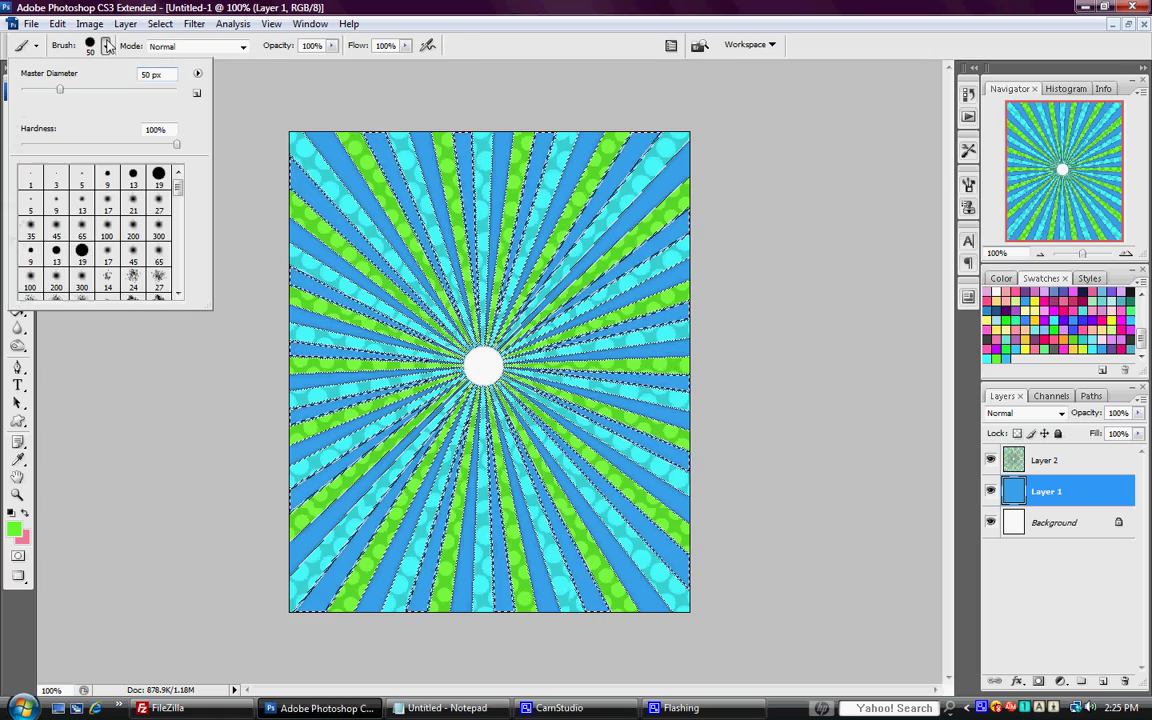
scroll(68, 268, "down", 3)
scroll(68, 268, "down", 3)
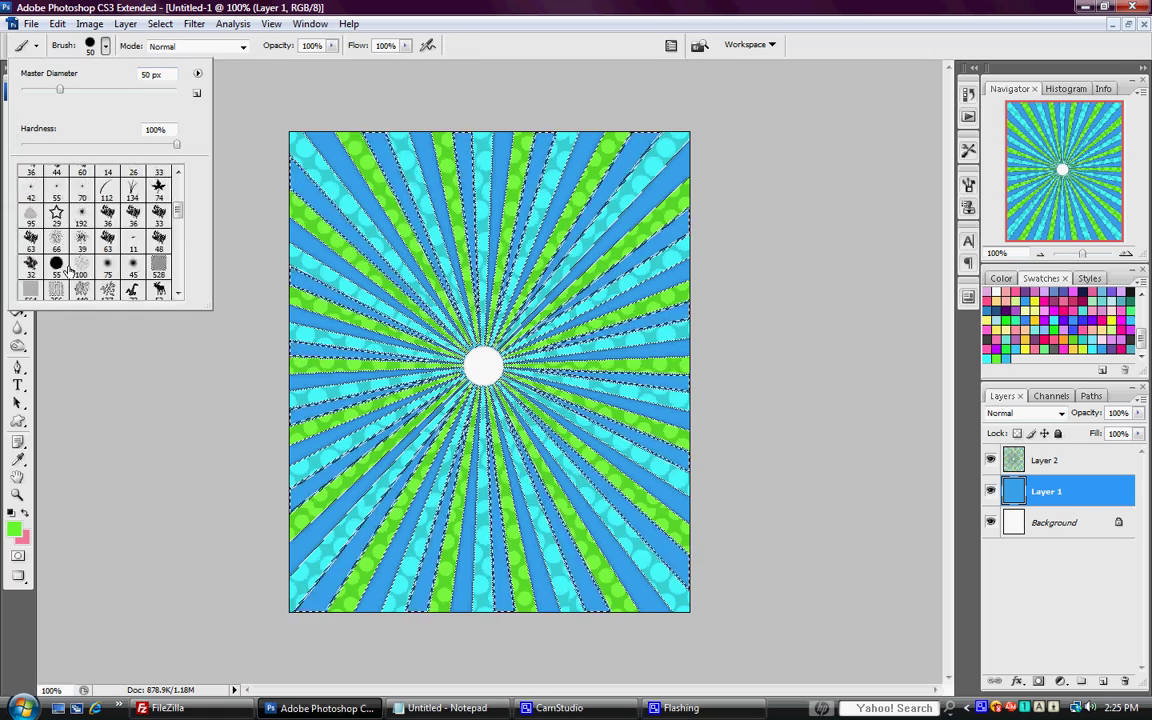
left_click(56, 240)
left_click_drag(142, 89, 150, 89)
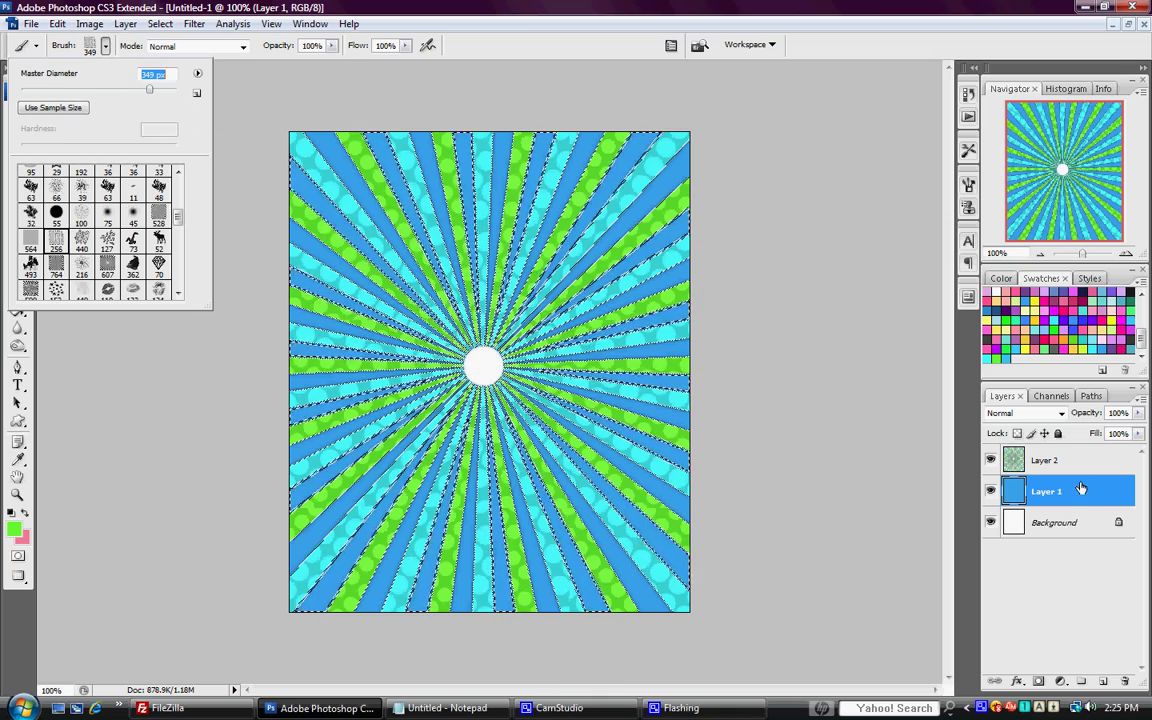
left_click(598, 383)
- Bring the Notepad note back in front and select its text
key("alt+Tab")
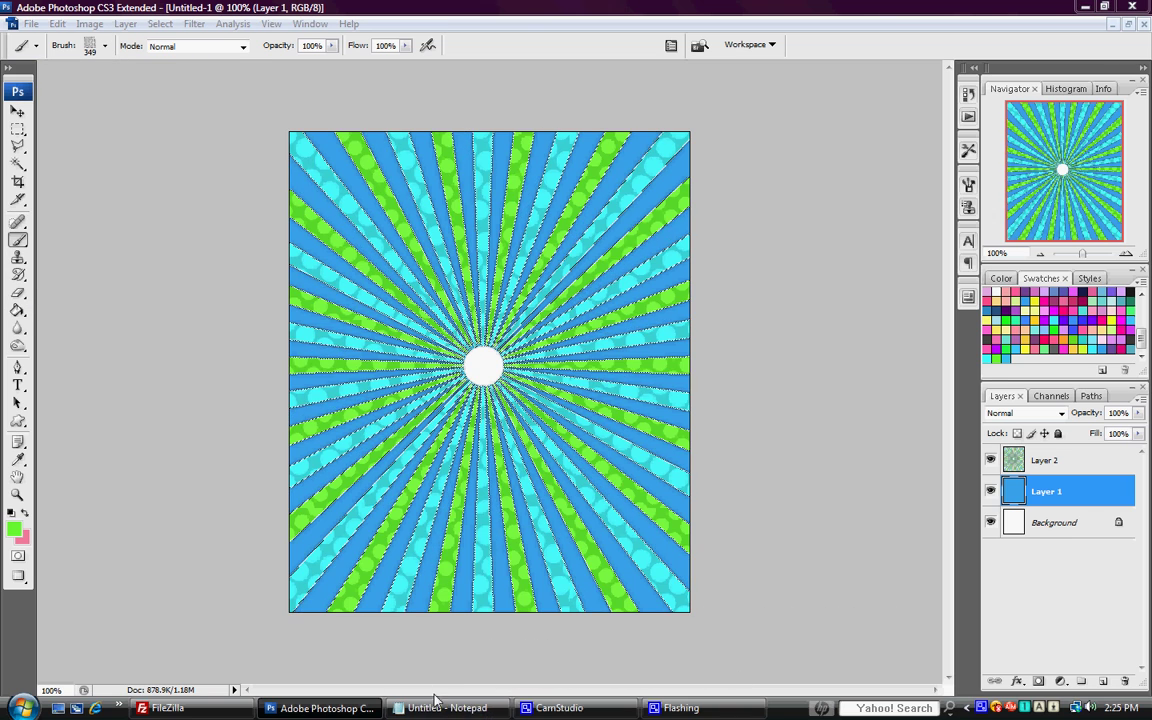
key("alt+Tab")
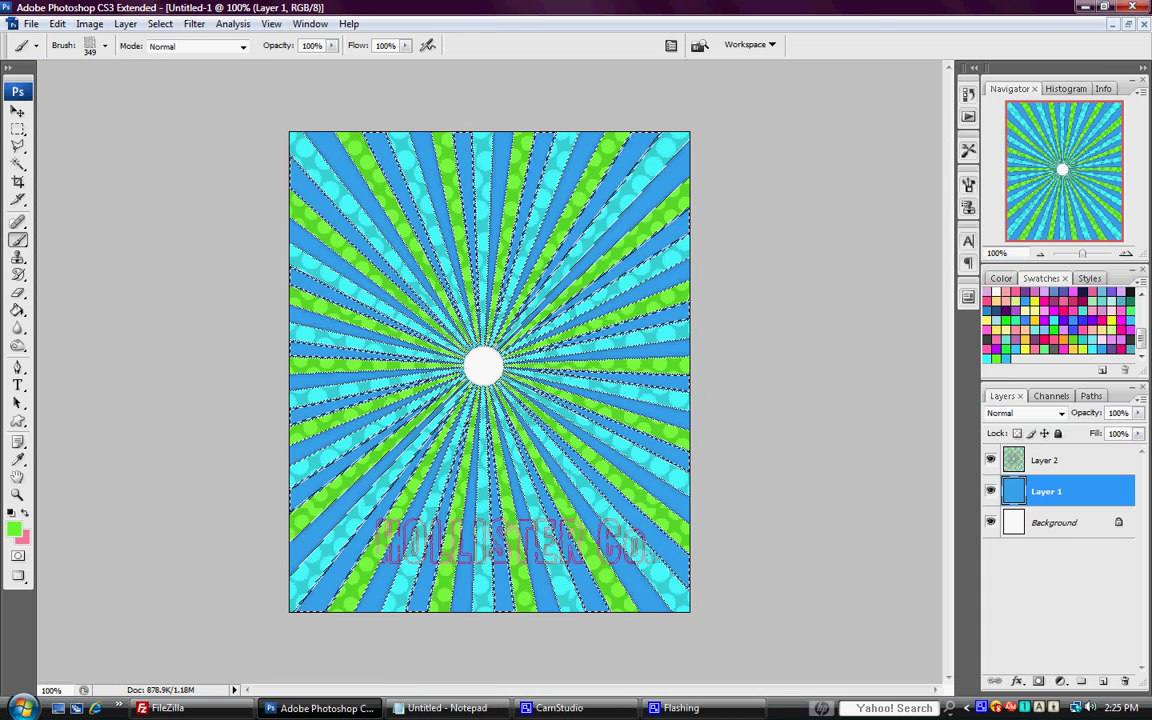
key("alt+Tab")
left_click_drag(553, 494, 40, 85)
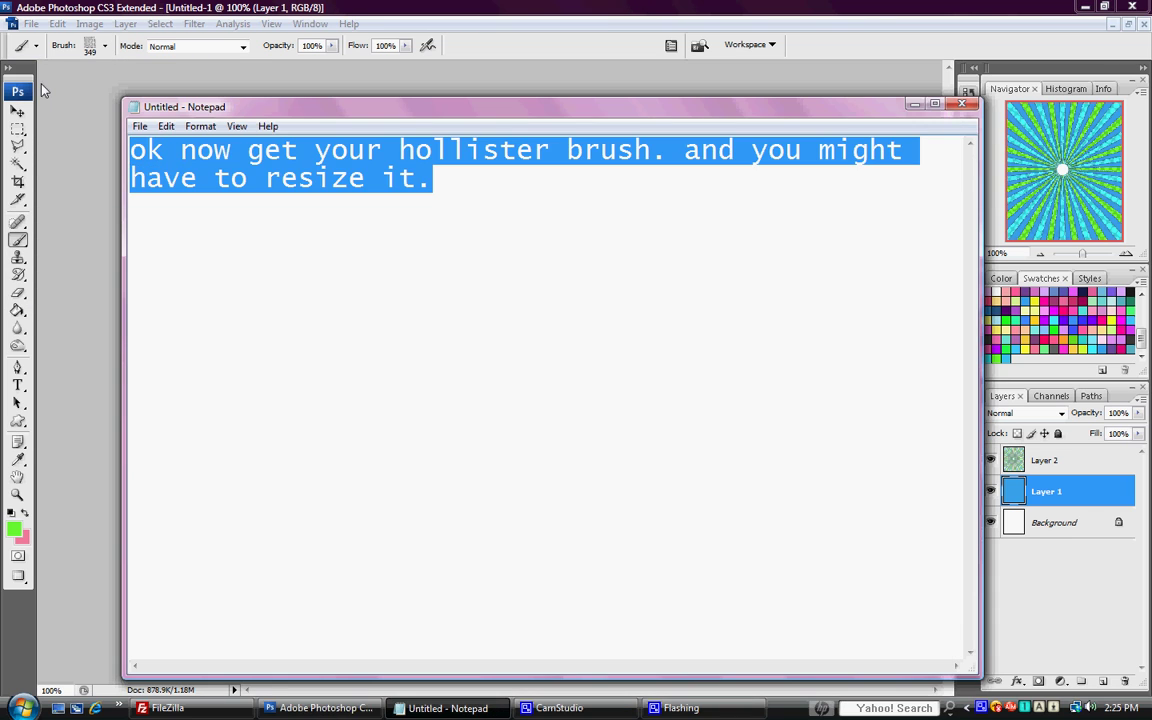
- Change the note to 'ok make sure you have it whitee' and pick the white swatch as painting colour
type("ok make sure you have it ")
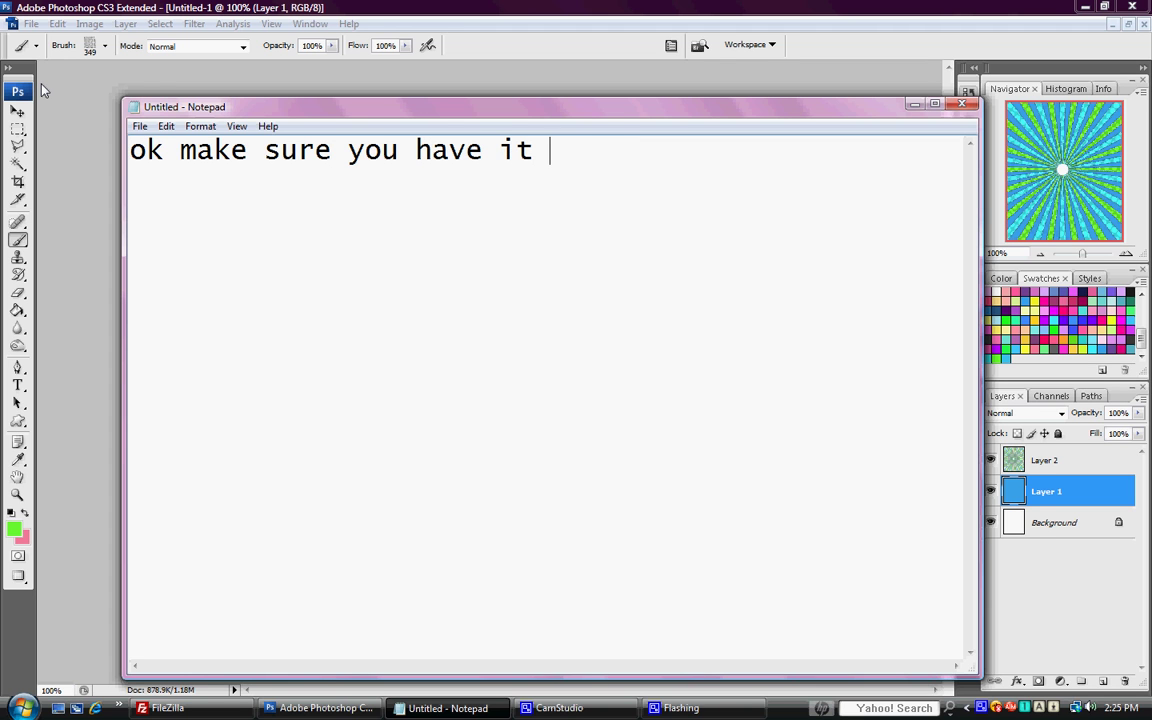
type("whitee")
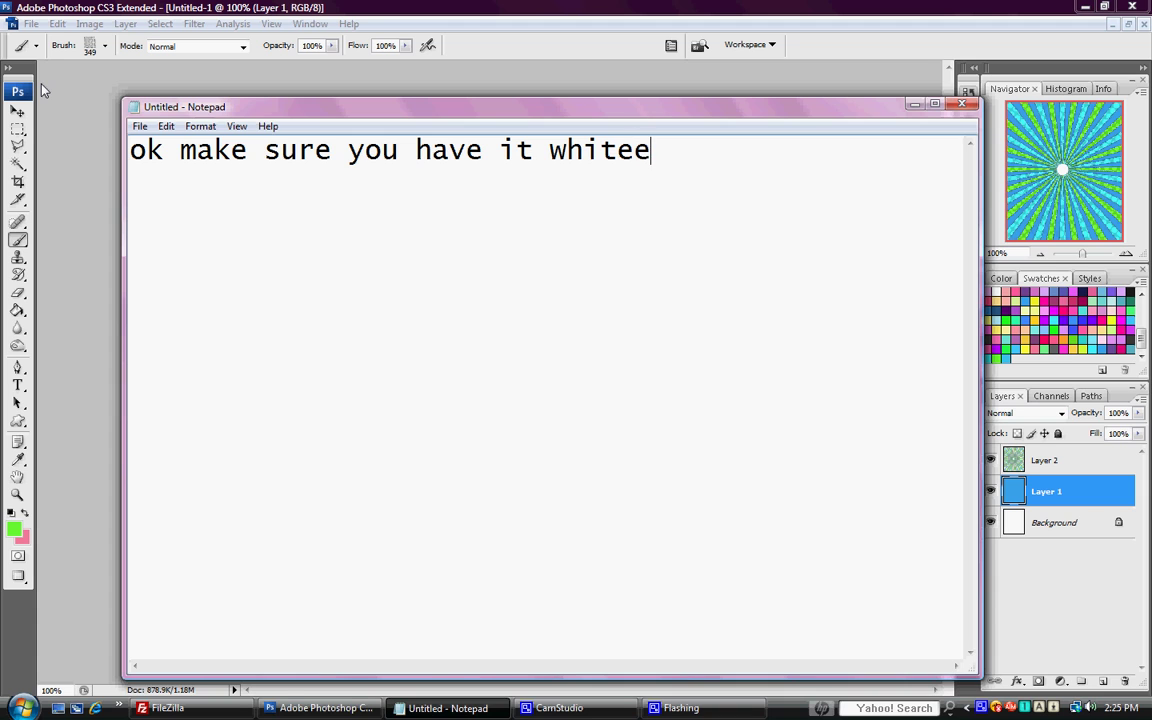
left_click(42, 90)
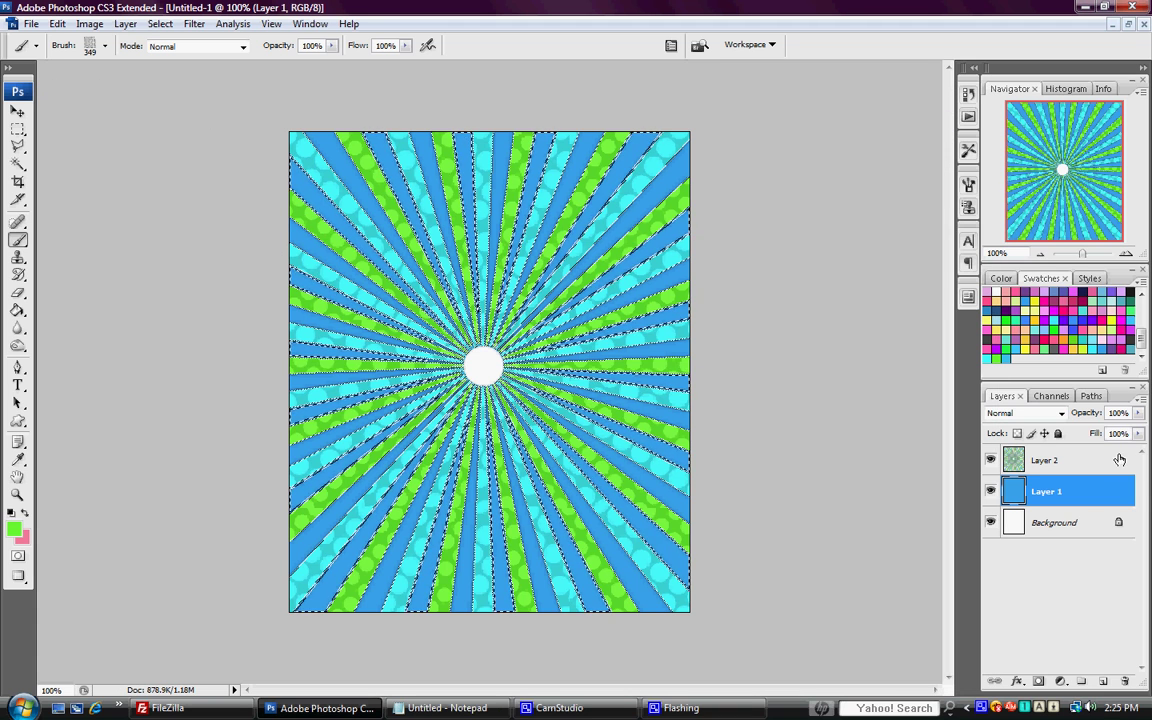
scroll(1058, 300, "up", 5)
left_click(1046, 292)
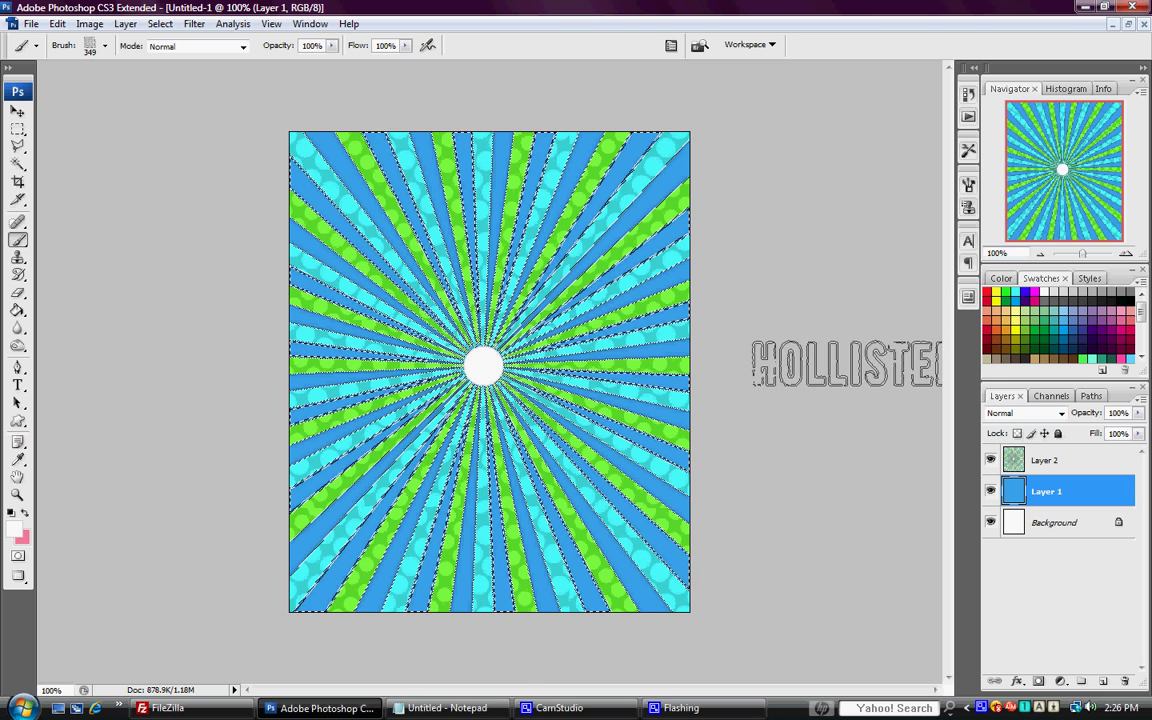
- Change the note to 'now go to the brush panel thing------>' and reposition the Notepad window
left_click(440, 708)
left_click_drag(652, 150, 42, 150)
type("now go to ")
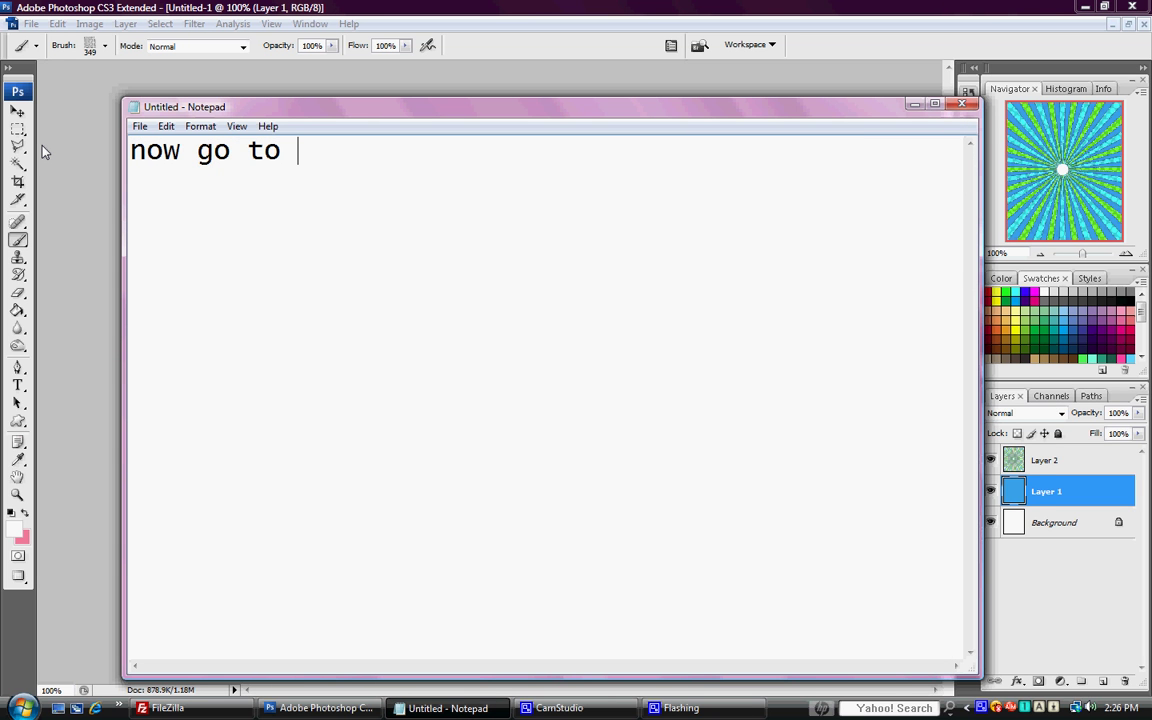
type("the brush ")
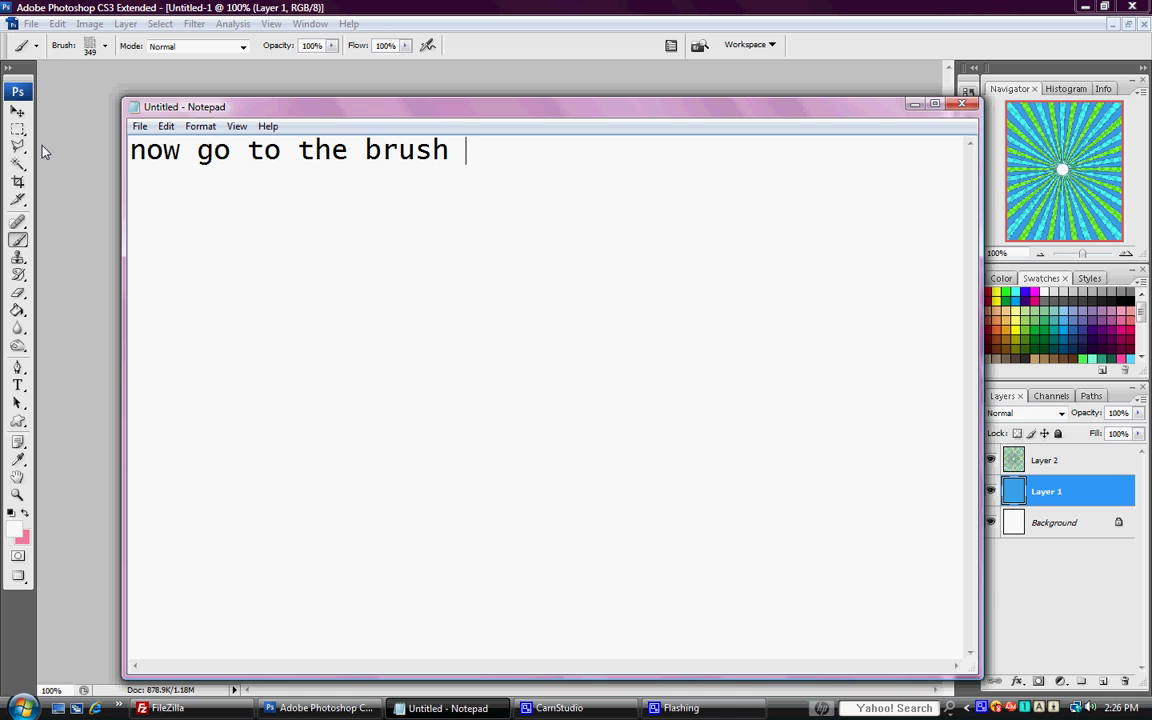
type("panel thing")
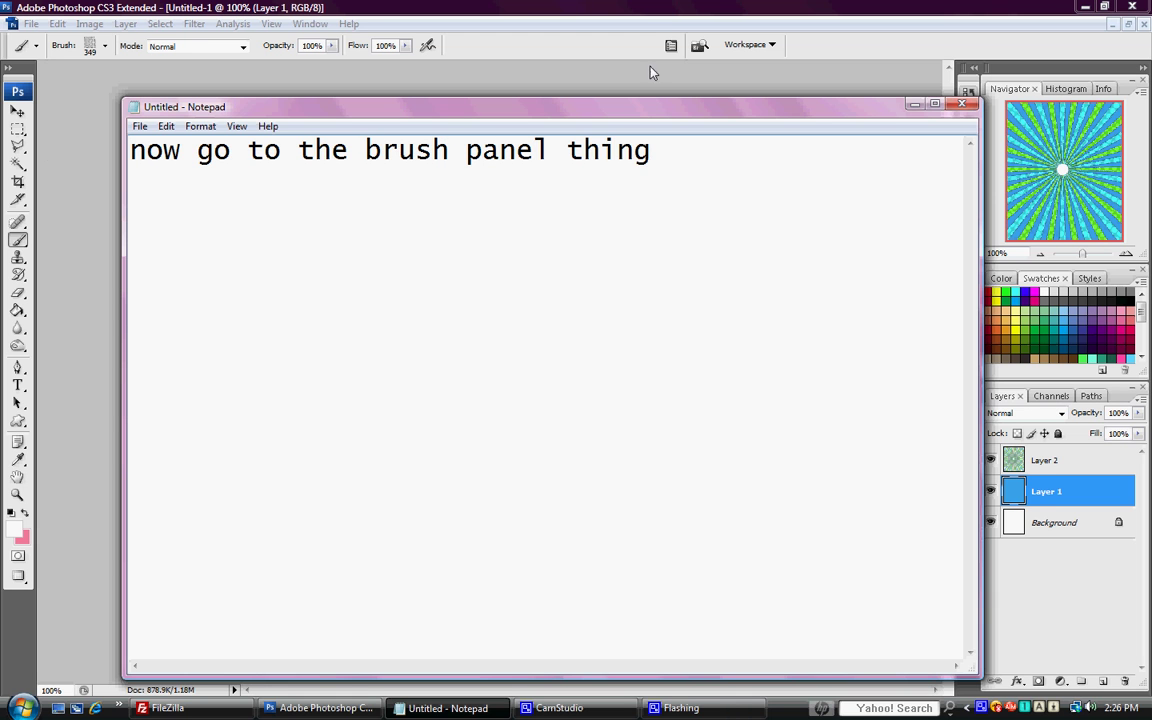
left_click_drag(791, 114, 667, 94)
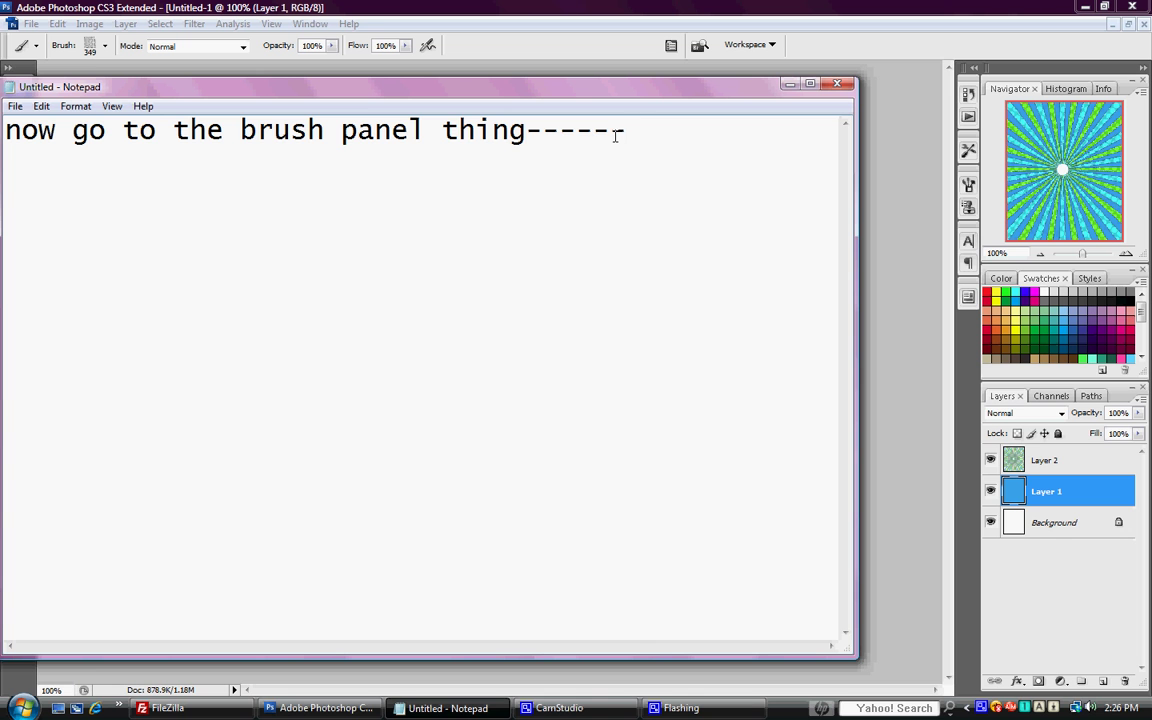
left_click_drag(724, 102, 813, 157)
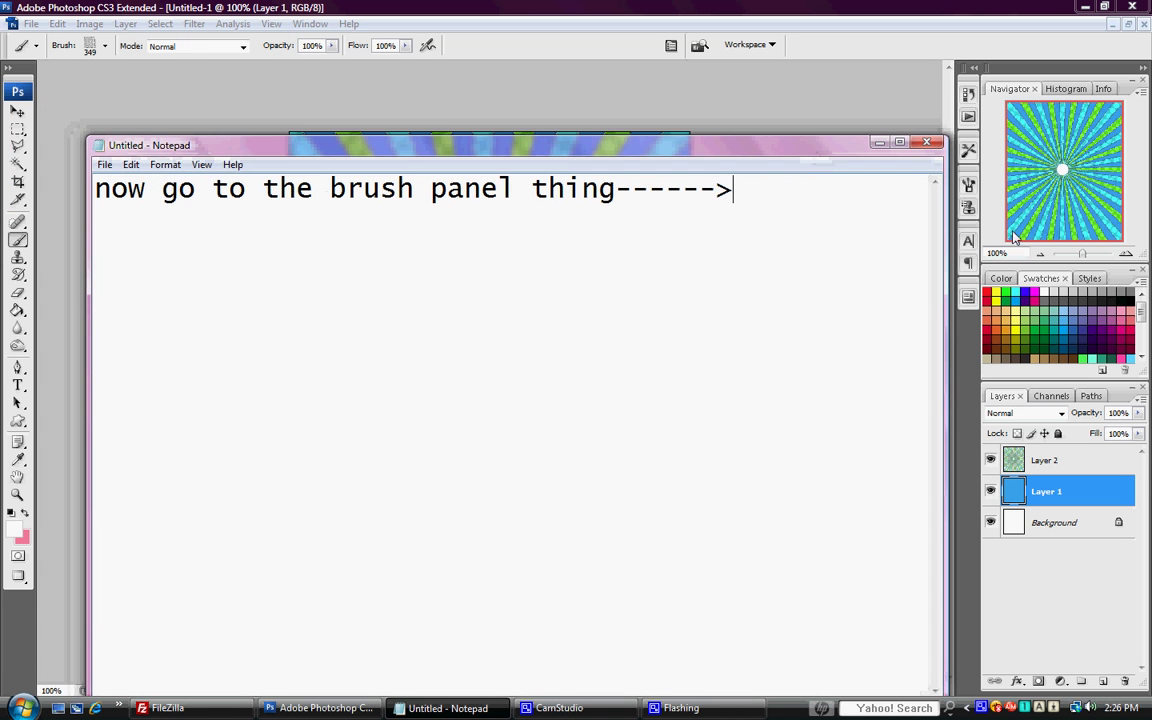
- Open Photoshop's Brushes panel, then select all the Notepad text
left_click(968, 186)
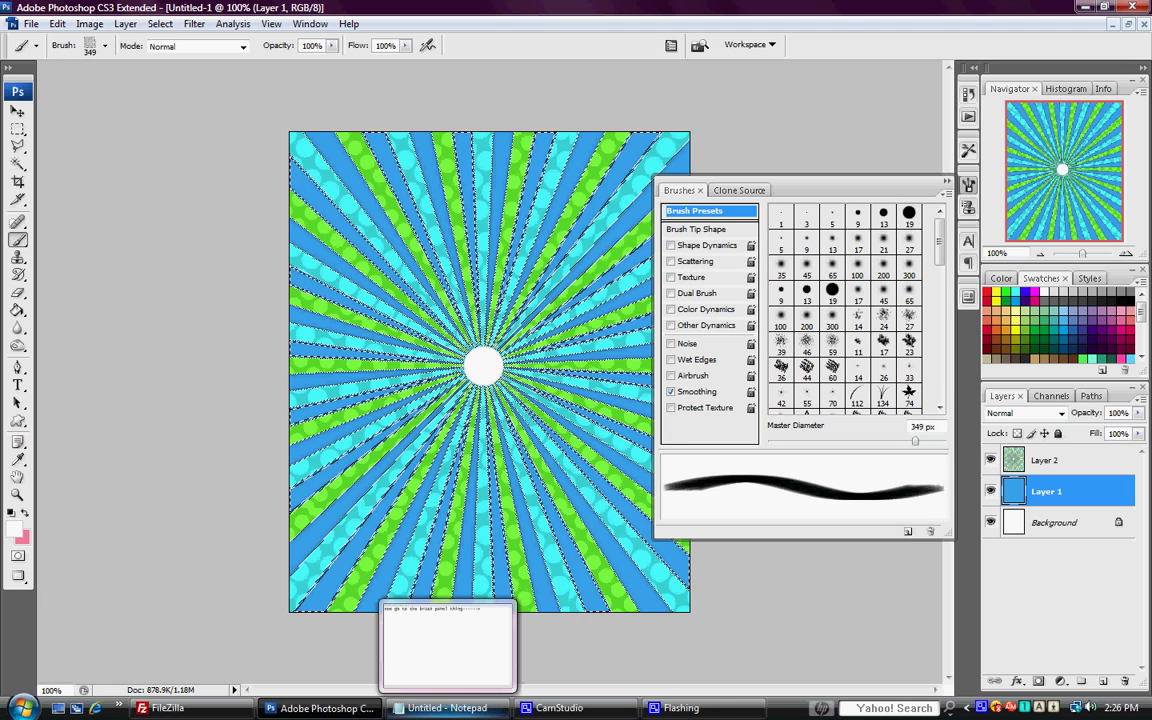
left_click(445, 707)
key("ctrl+a")
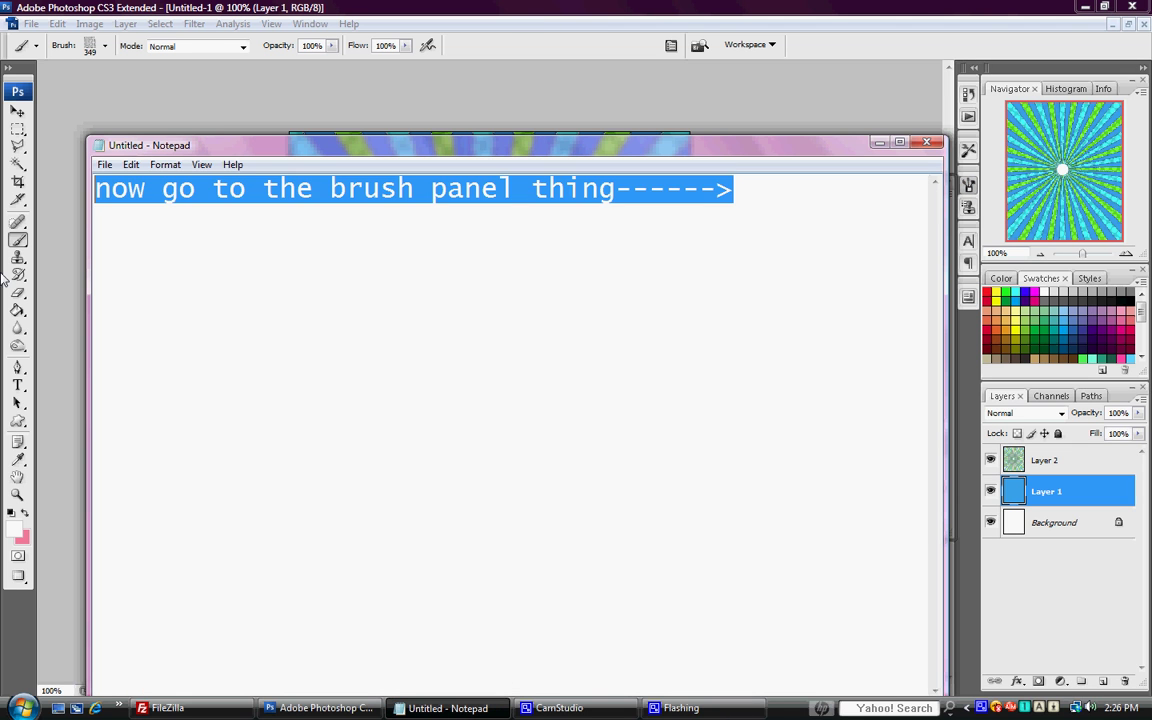
- Type 'and press brush tip shape and rotate it to whatever you need' into the note
type("and press b")
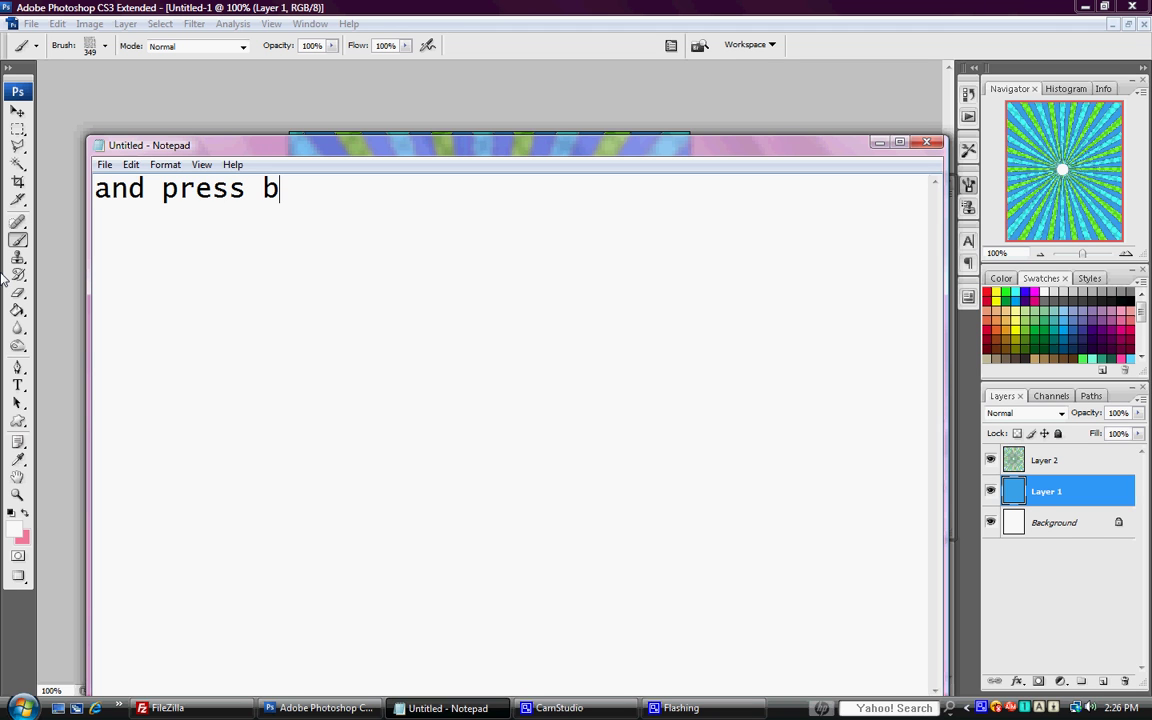
type("eus")
key("BackSpace")
key("BackSpace")
key("BackSpace")
type("sh tip shape ")
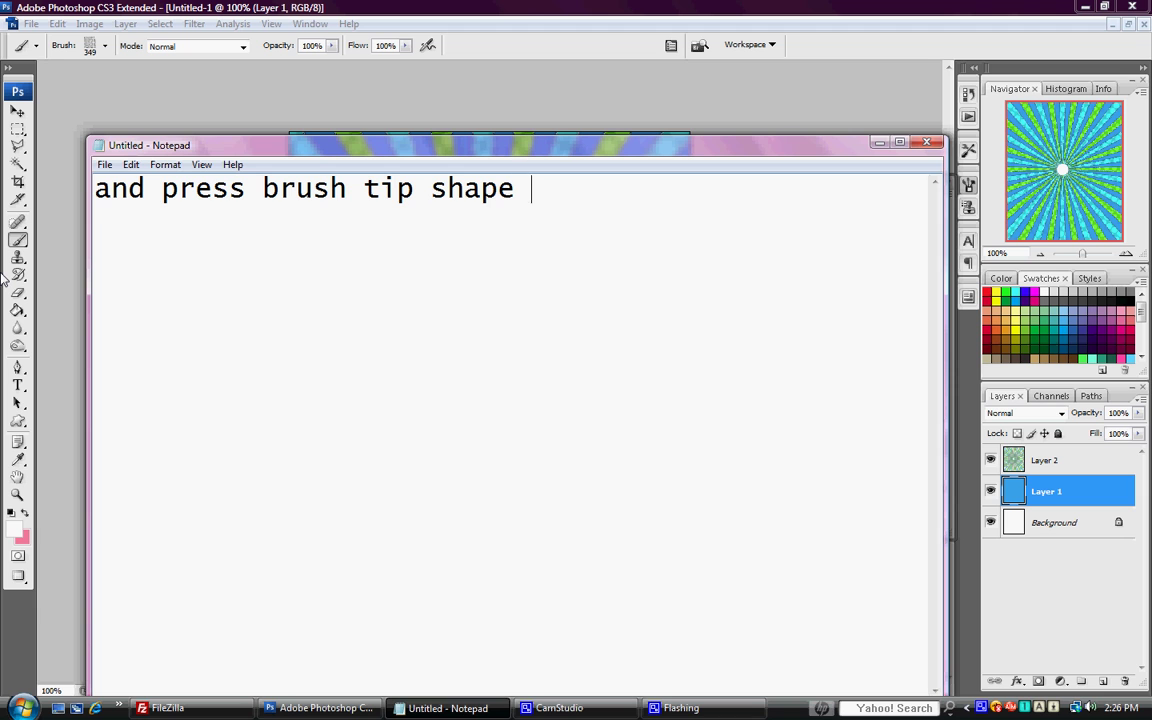
type("and ")
type("rotat")
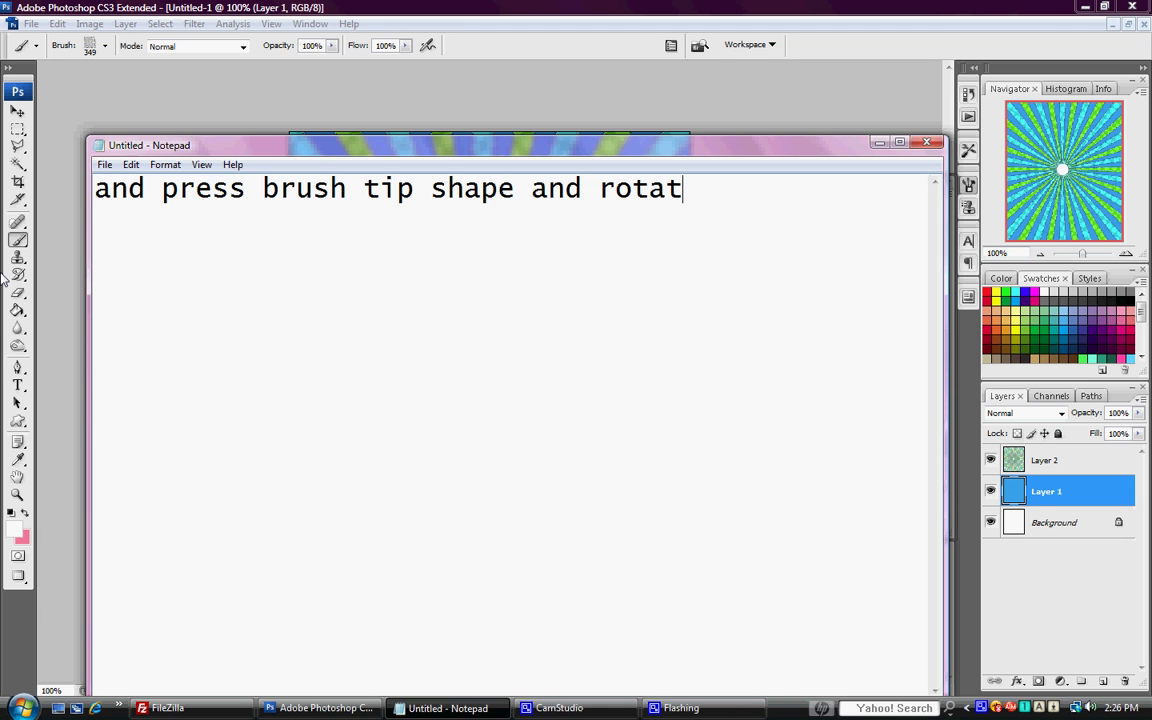
type("e it to ")
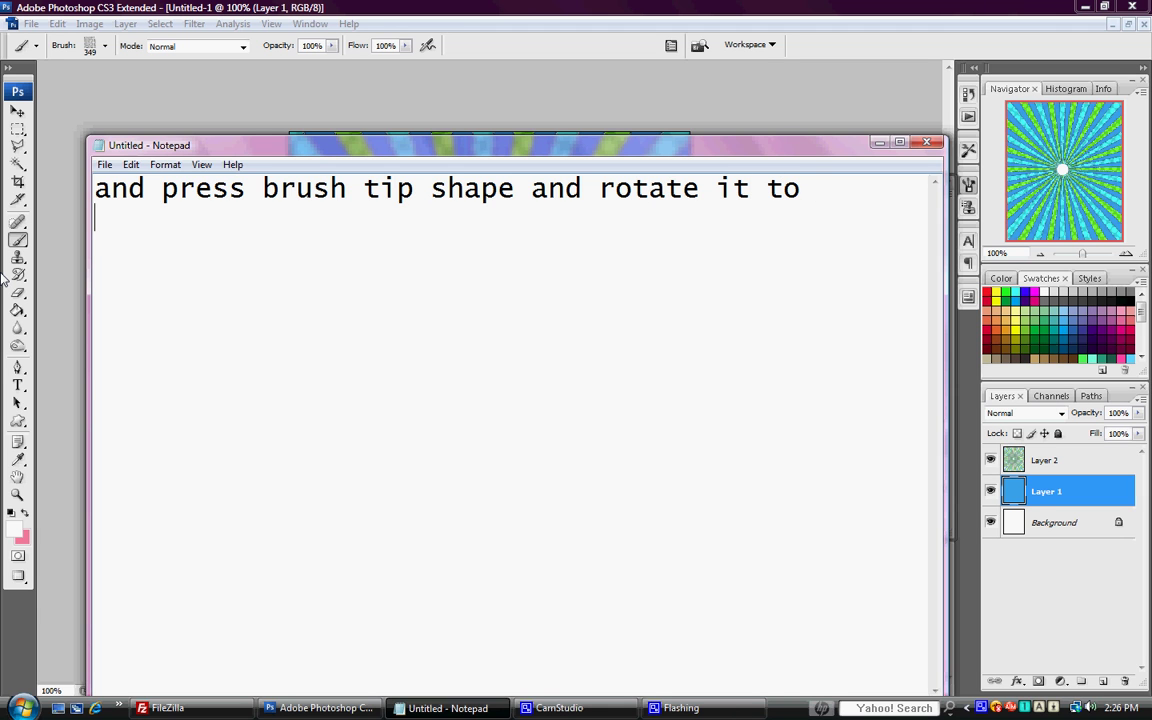
type("whatever you need.")
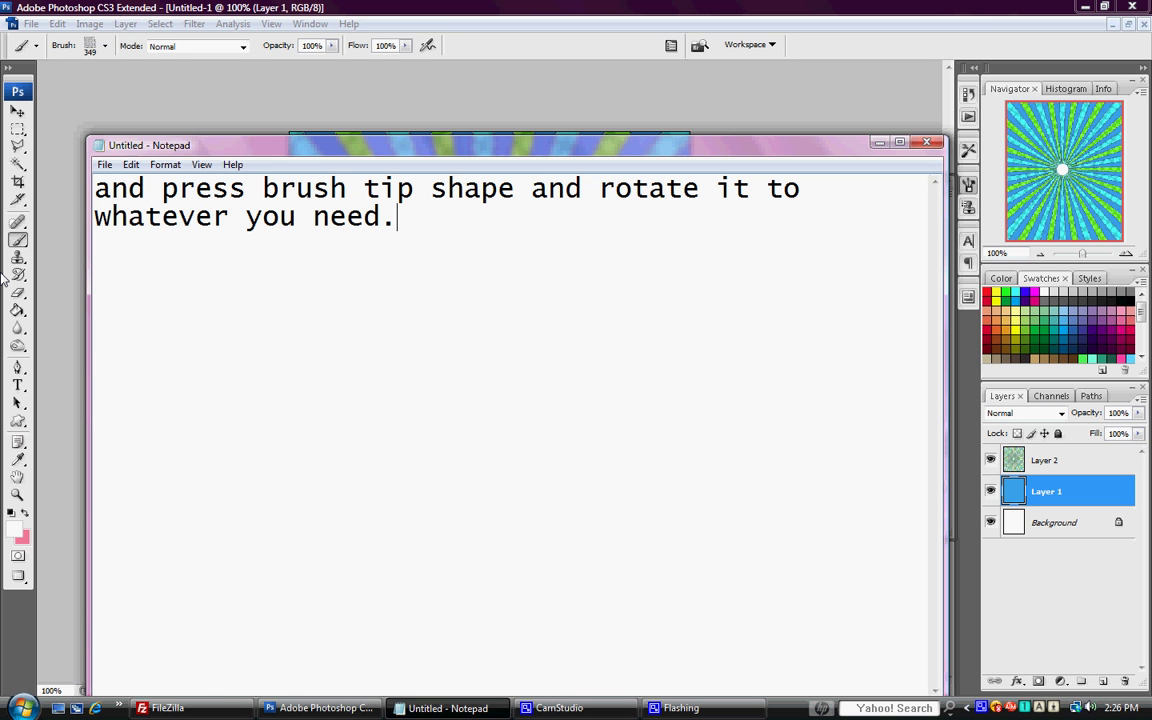
- In Brush Tip Shape, tilt the Hollister brush slightly off 0° and set its diameter to 287 px
left_click(172, 112)
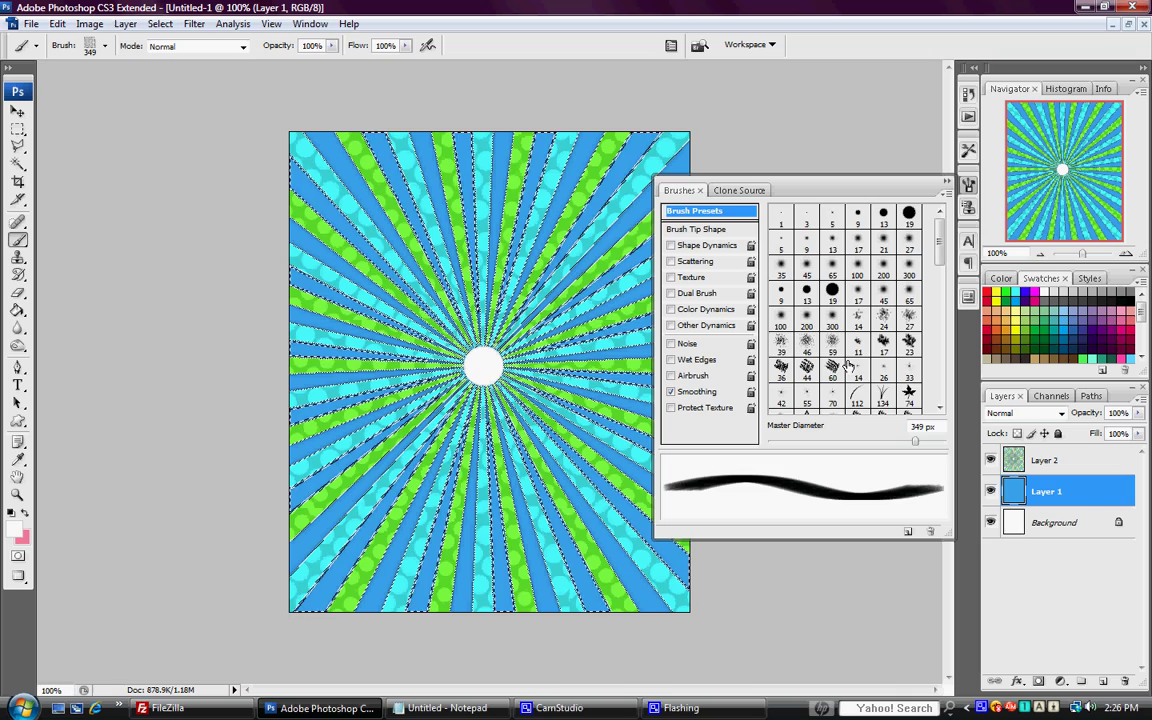
left_click(718, 230)
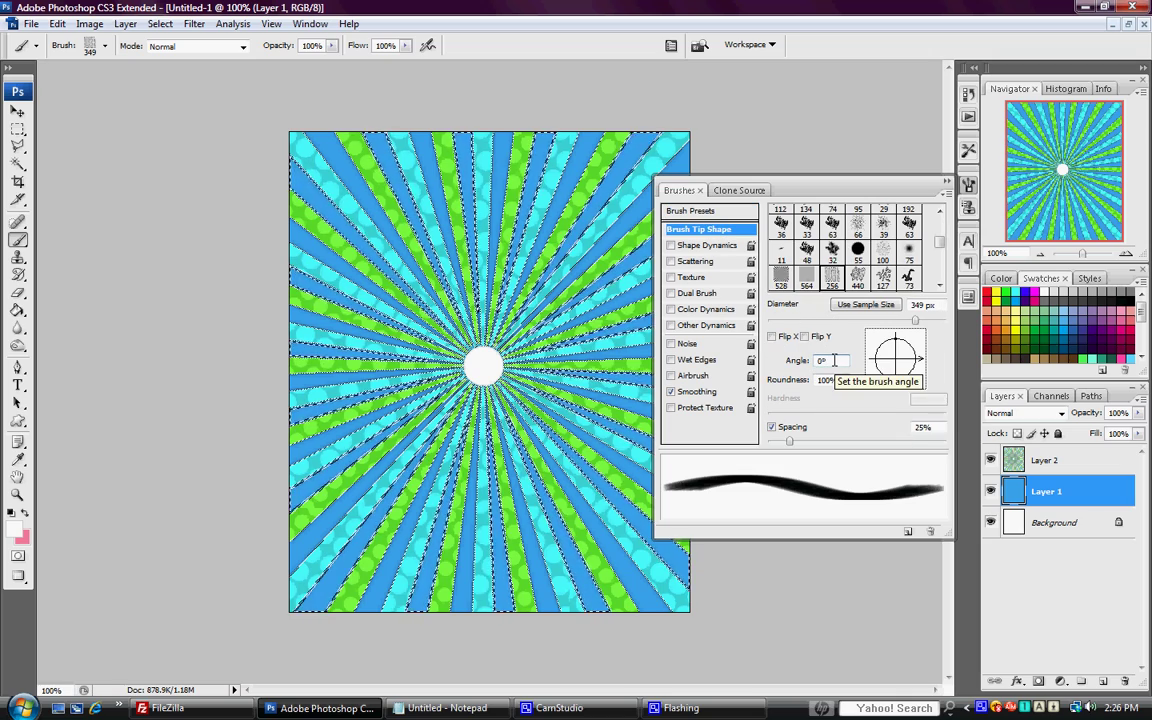
left_click(834, 361)
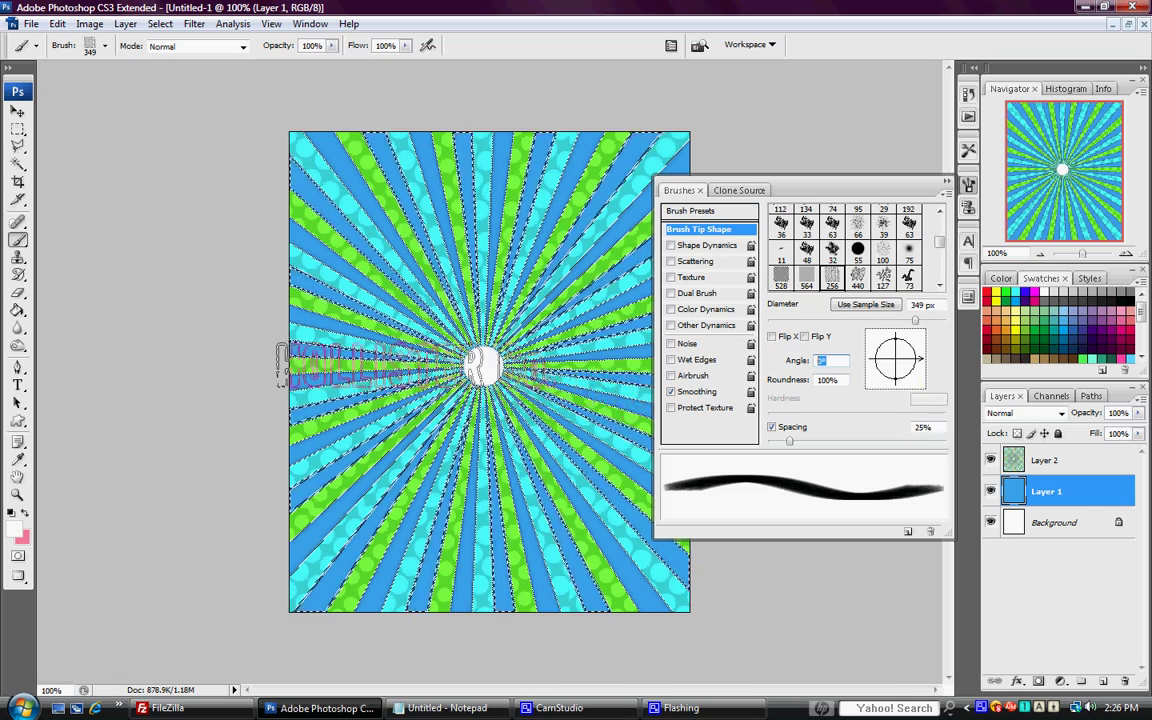
key("Up")
key("Up")
key("Up")
key("Up")
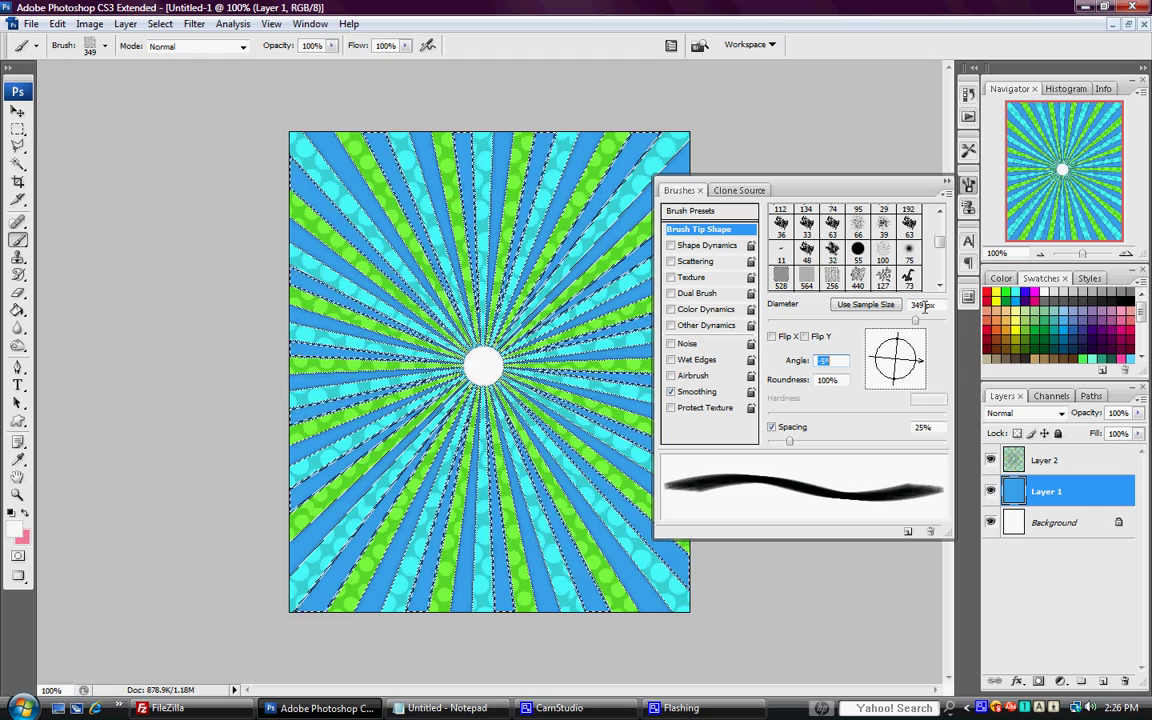
left_click_drag(912, 322, 909, 320)
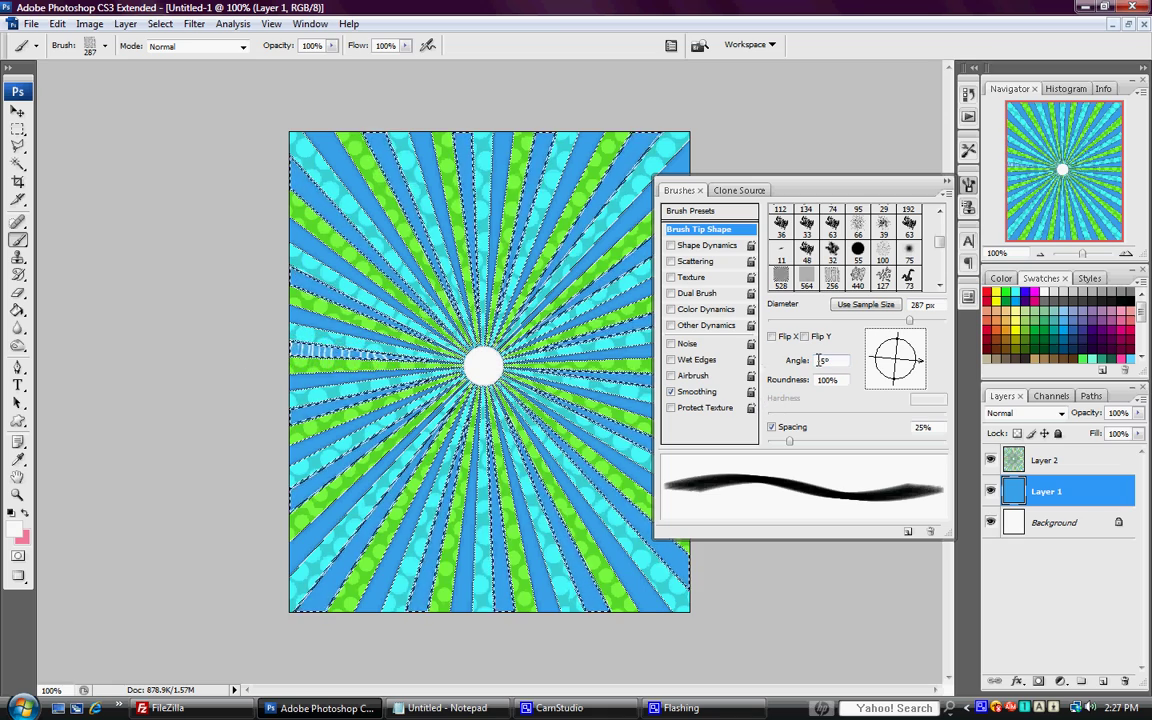
- Stamp the brush along upper-left and top rays, rotating it to about -26°, -47° and -64°
key("Down")
key("Down")
key("Down")
key("Down")
key("Down")
key("Down")
key("Down")
key("Down")
key("Down")
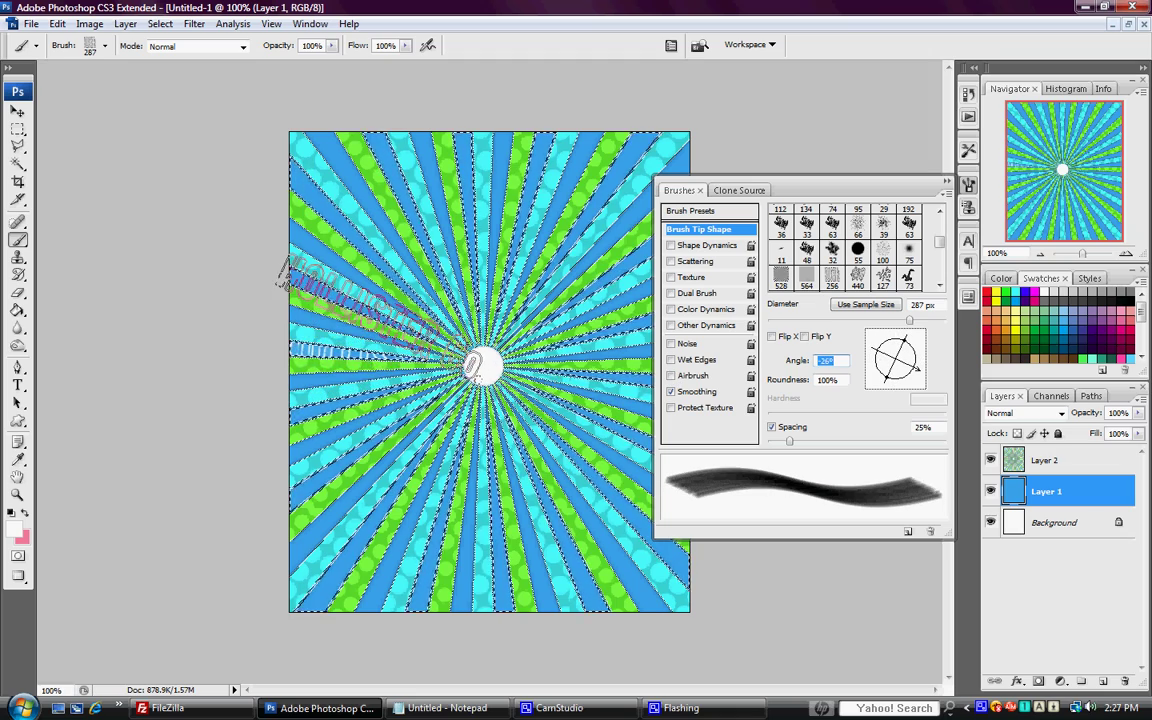
left_click(826, 374)
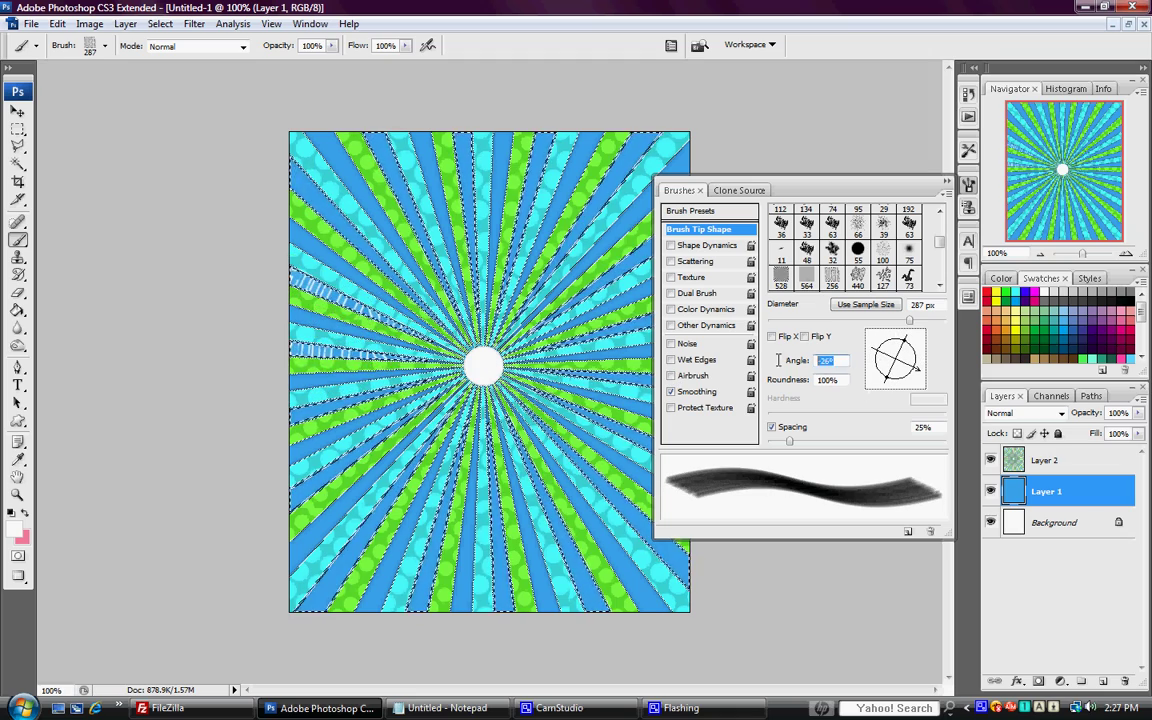
key("Down")
key("Down")
key("Down")
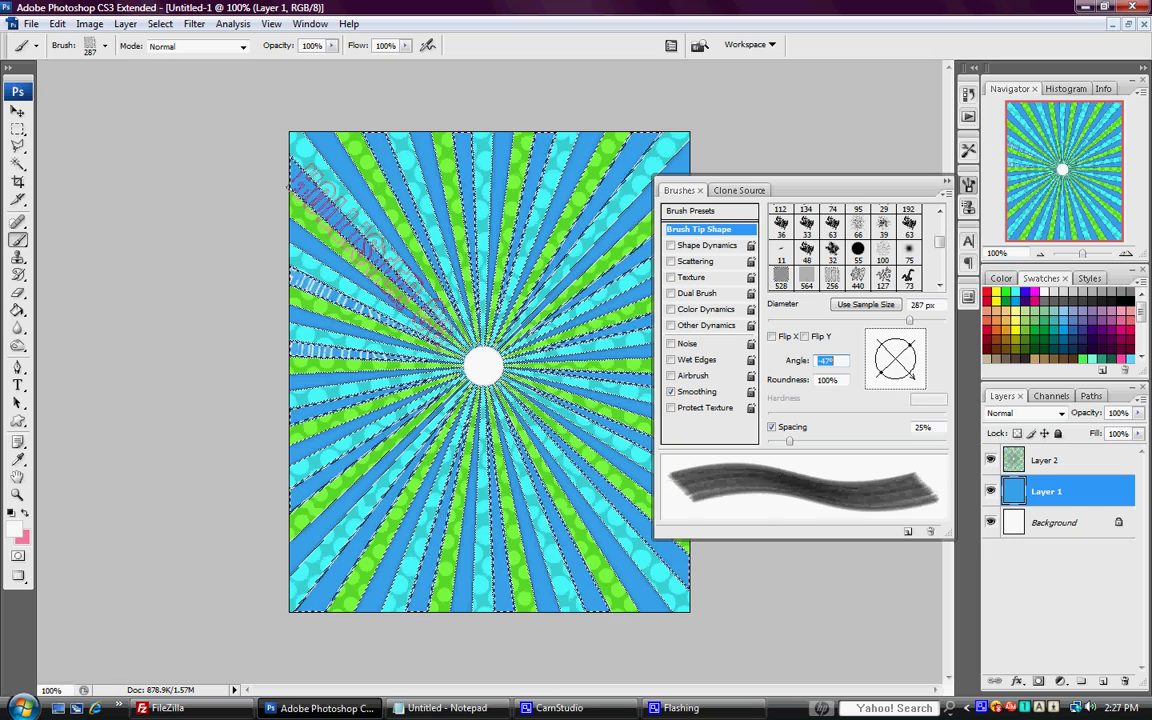
left_click(358, 240)
left_click(842, 358)
key("Down")
key("Down")
key("Down")
- Rotate the brush tip to -105° then -144°, close the brush settings, and select the Notepad text
key("Down")
key("Down")
key("Down")
key("Down")
key("Down")
key("Down")
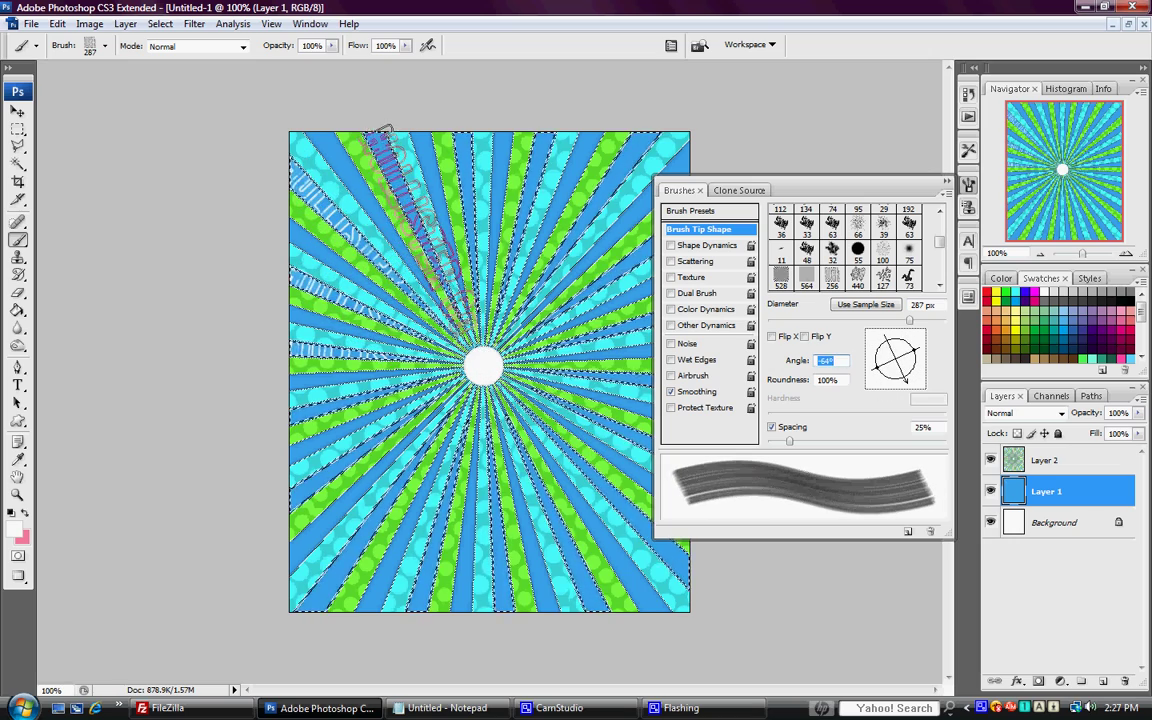
left_click(420, 230)
key("Down")
key("Down")
key("Down")
key("Down")
key("Down")
key("Down")
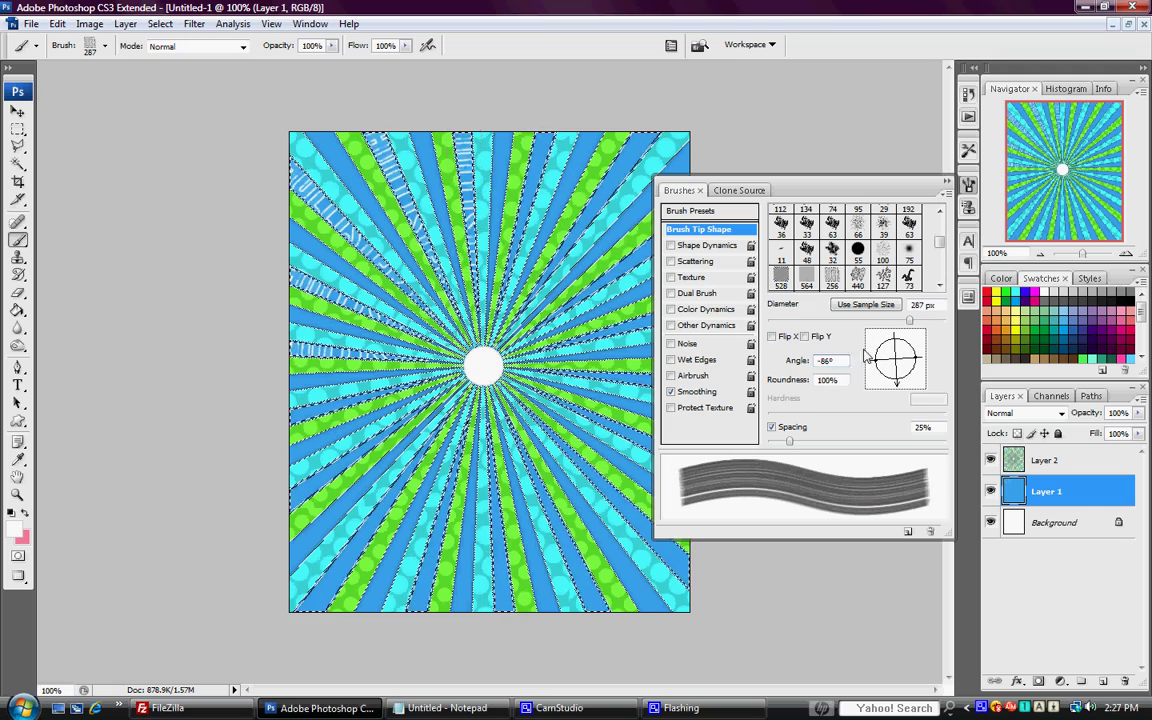
key("Down")
key("Down")
key("Down")
key("Down")
key("Down")
key("Down")
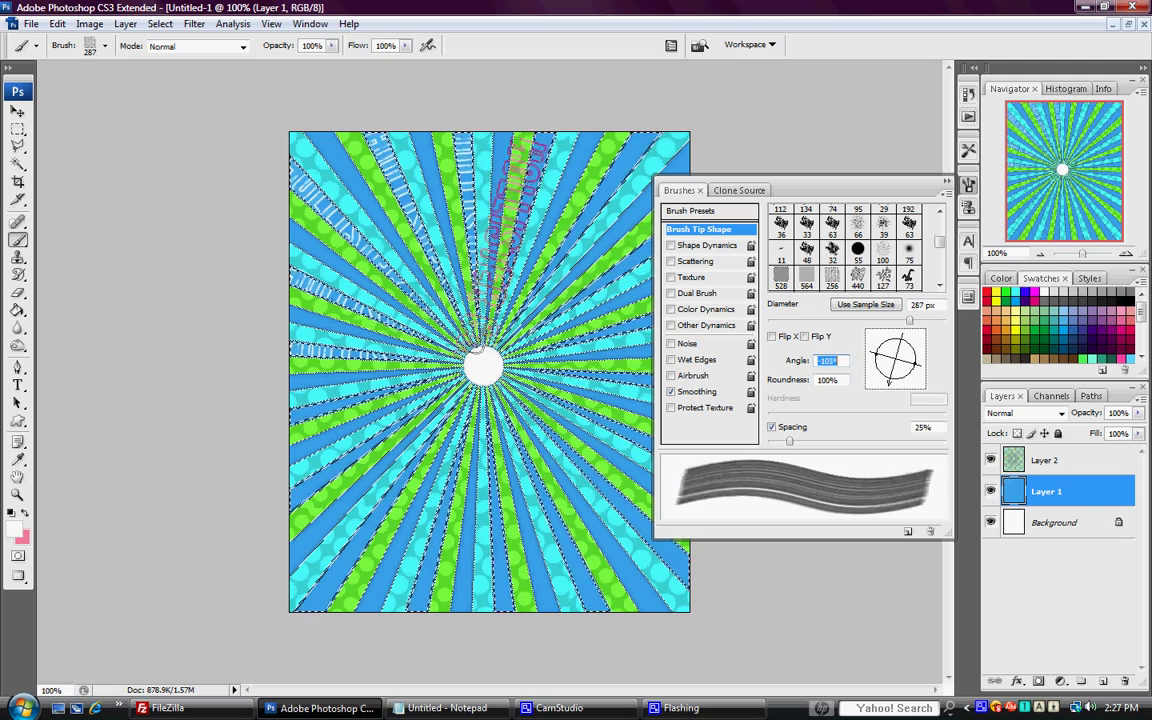
key("Down")
key("Down")
key("Down")
key("Down")
key("Down")
key("Down")
key("Down")
key("Down")
key("Down")
key("Down")
key("Down")
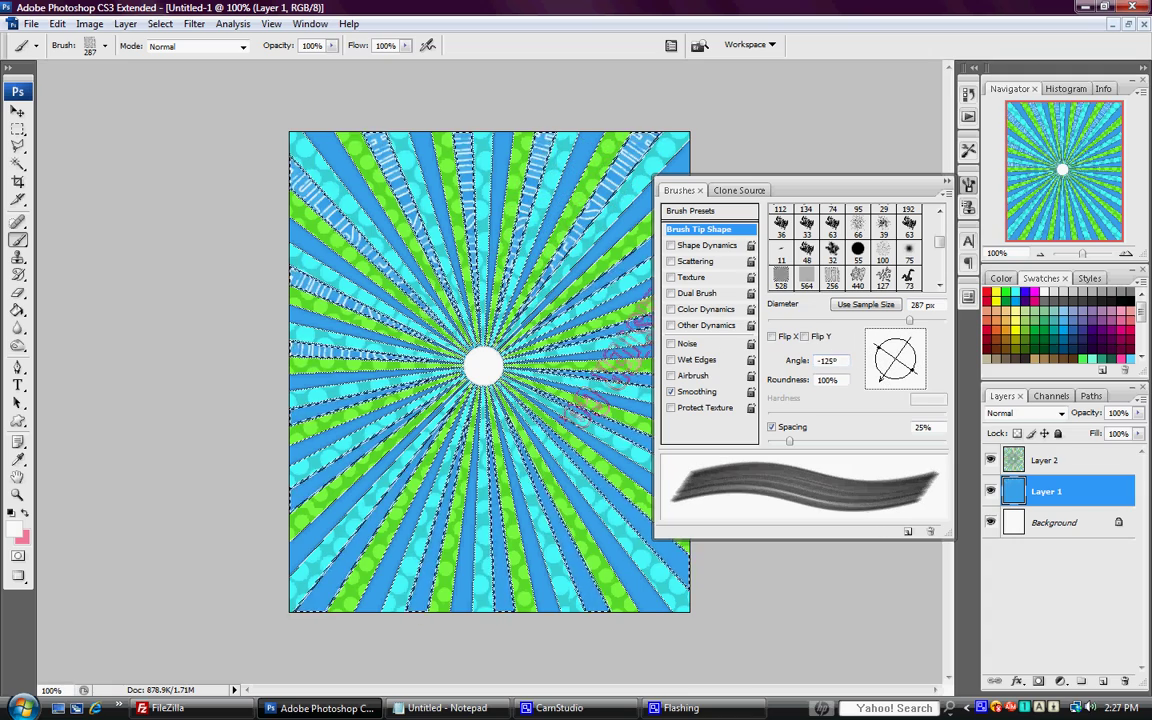
left_click(840, 361)
key("Down")
key("Down")
key("Down")
key("Down")
key("Down")
key("Down")
key("Down")
key("Down")
key("Down")
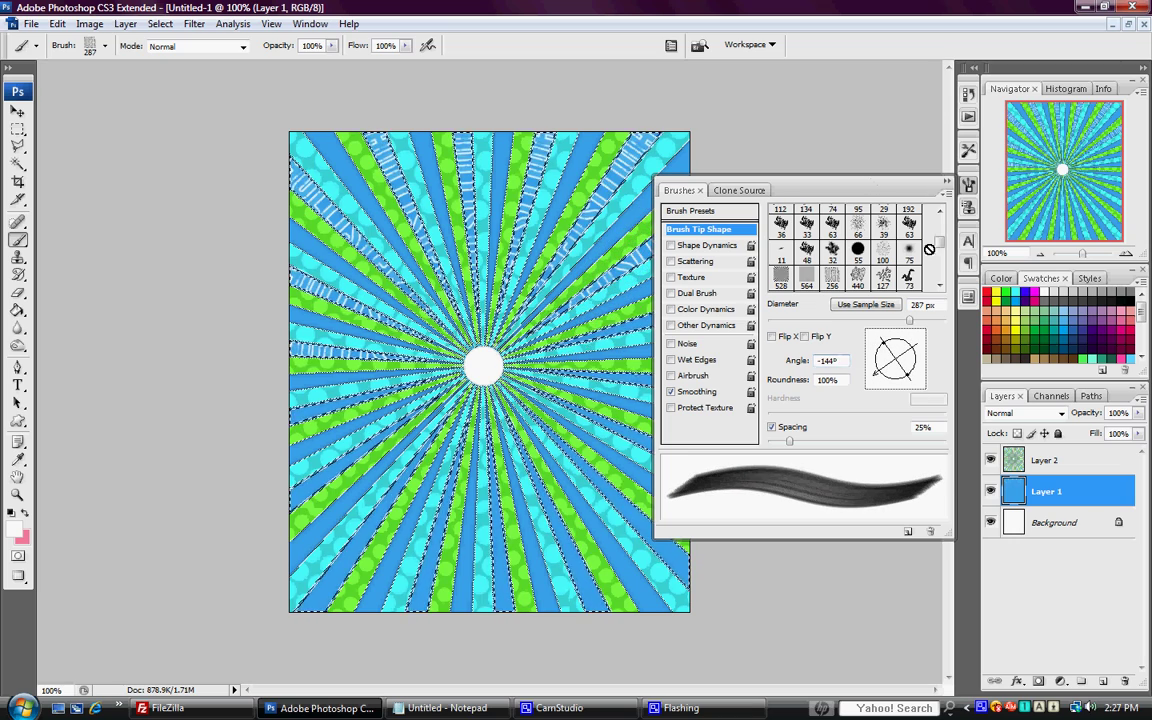
left_click(943, 185)
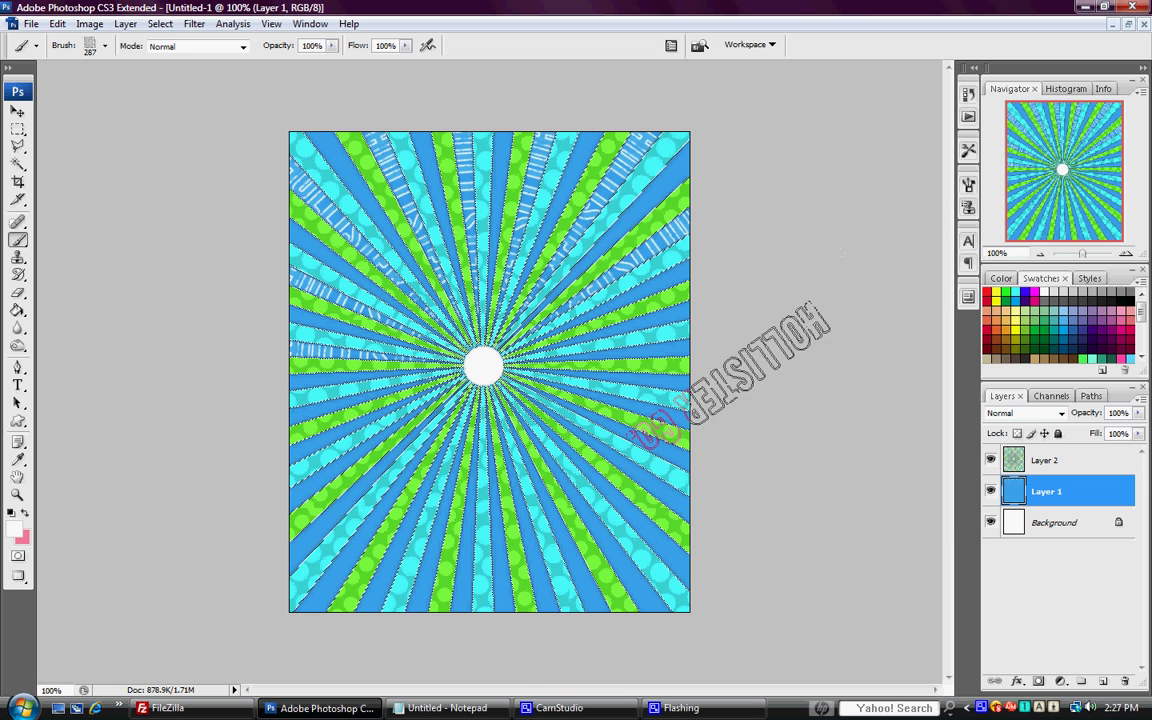
left_click(440, 708)
mouse_move(400, 217)
left_mouse_down()
mouse_move(190, 190)
mouse_move(148, 172)
mouse_move(45, 197)
left_mouse_up()
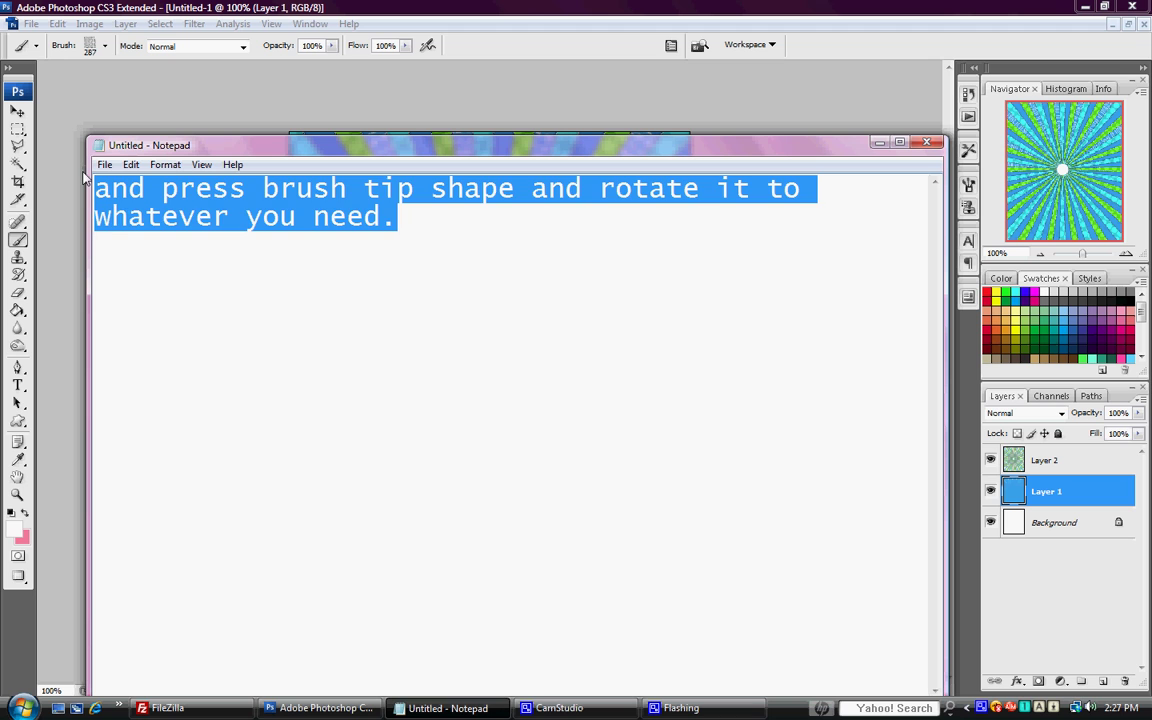
- Write the sign-off: the rest is skipped, ask any questions, then 'thanks for watching <3'
type("im not gonna do the w")
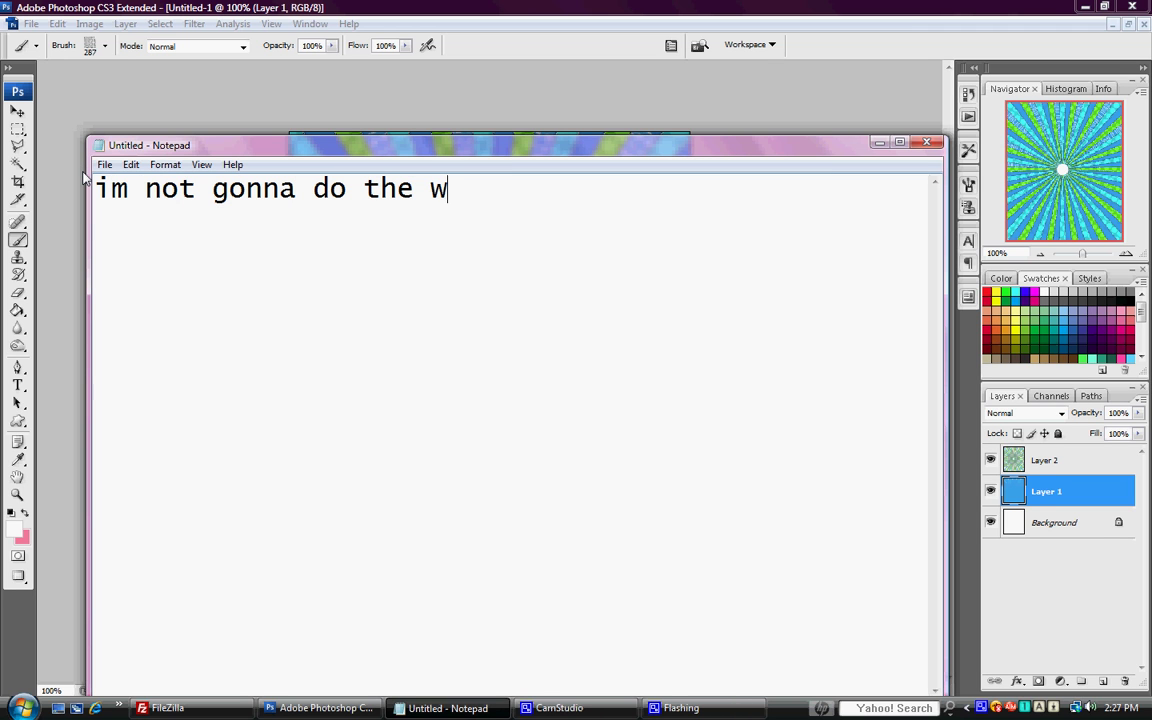
type("holet thing put hopefully")
key("Return")
type("g")
key("BackSpace")
type("you f")
key("BackSpace")
type("get the point. if you ")
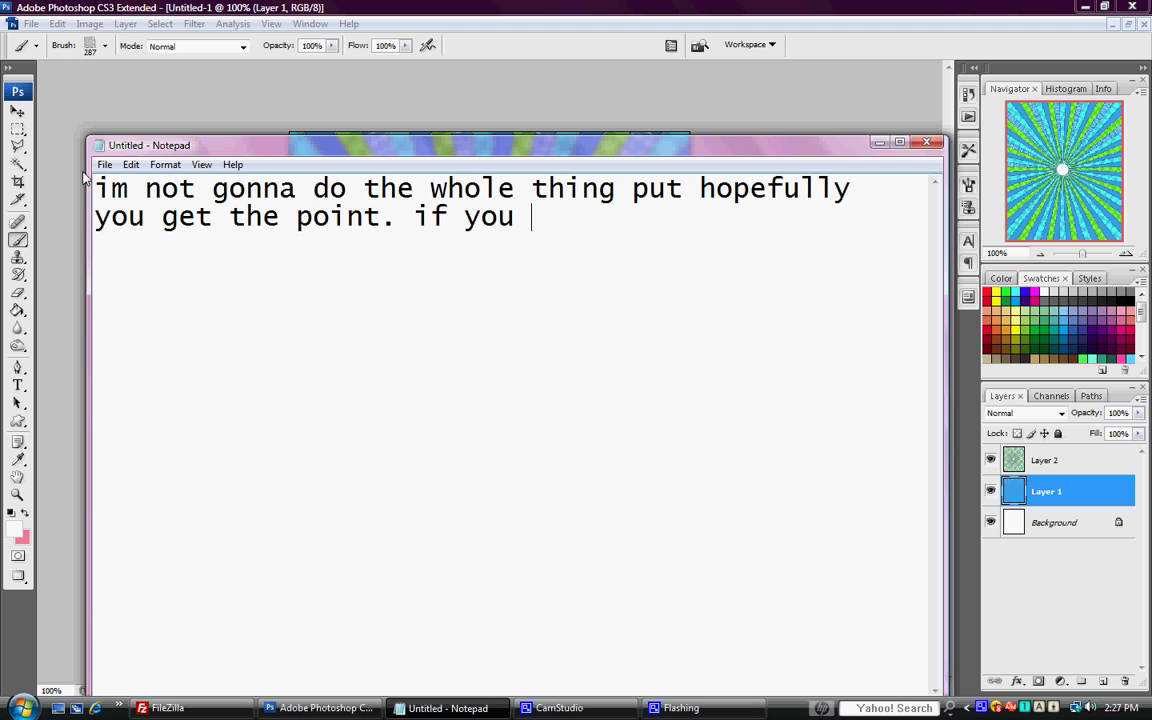
type("have any questions, ")
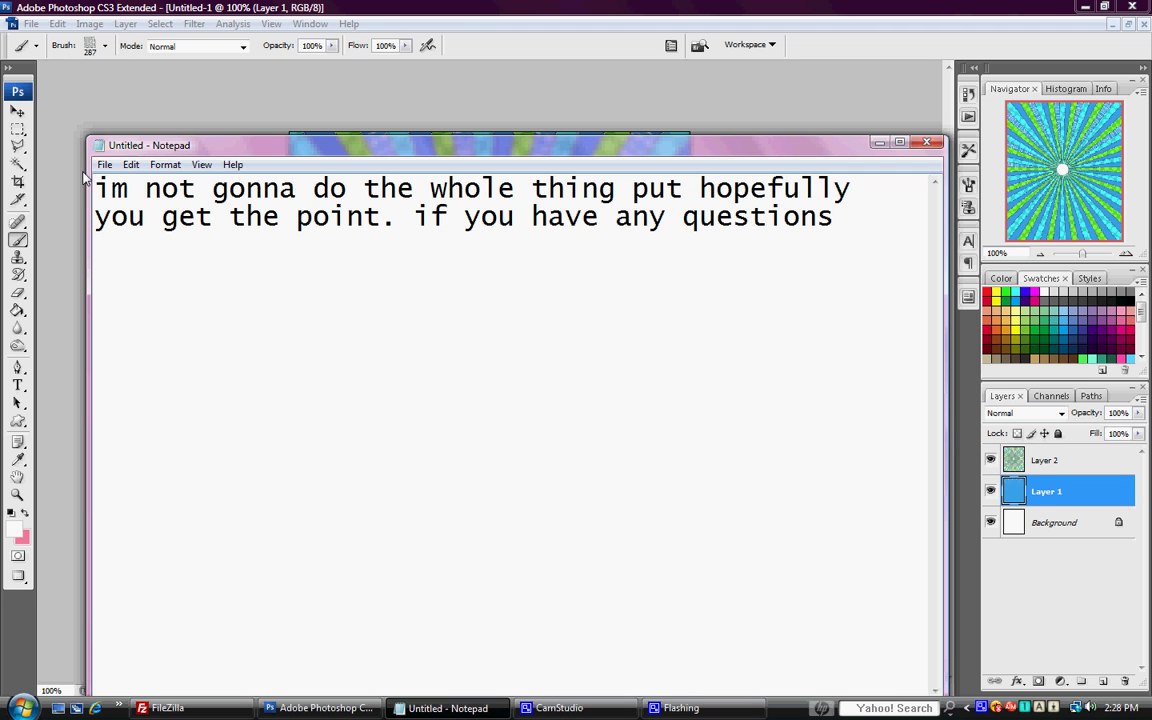
type("just ask ")
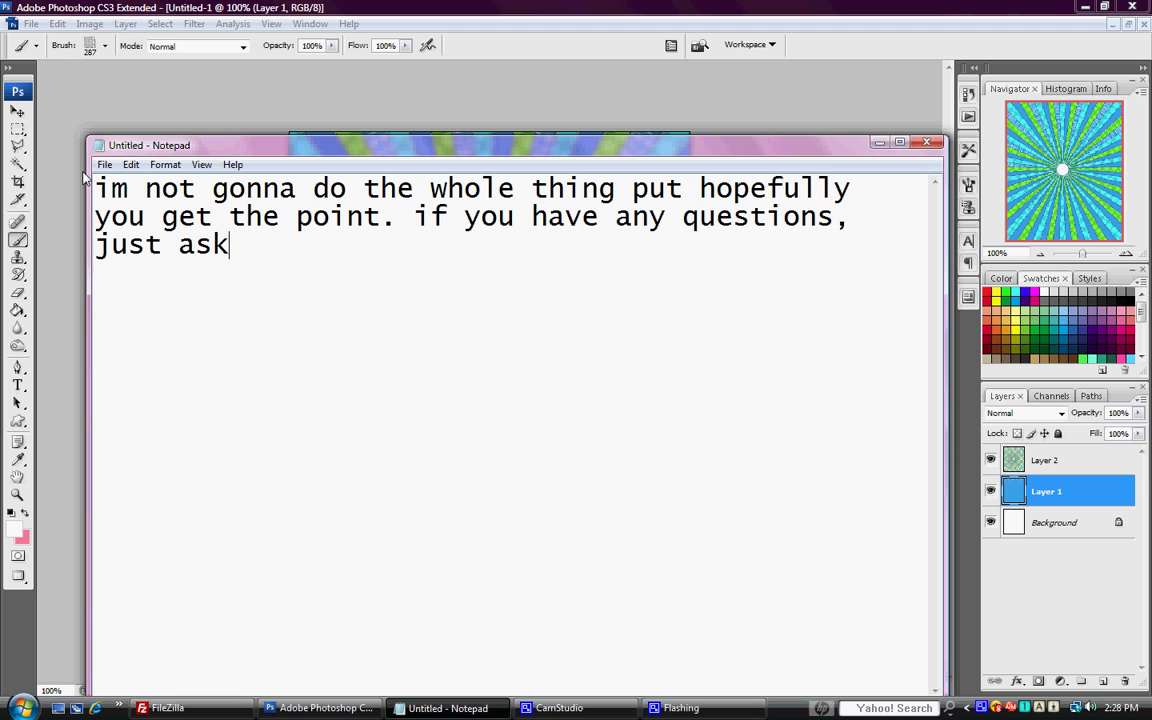
type("=]")
key("Return")
key("Return")
type("thanks for watching <3")
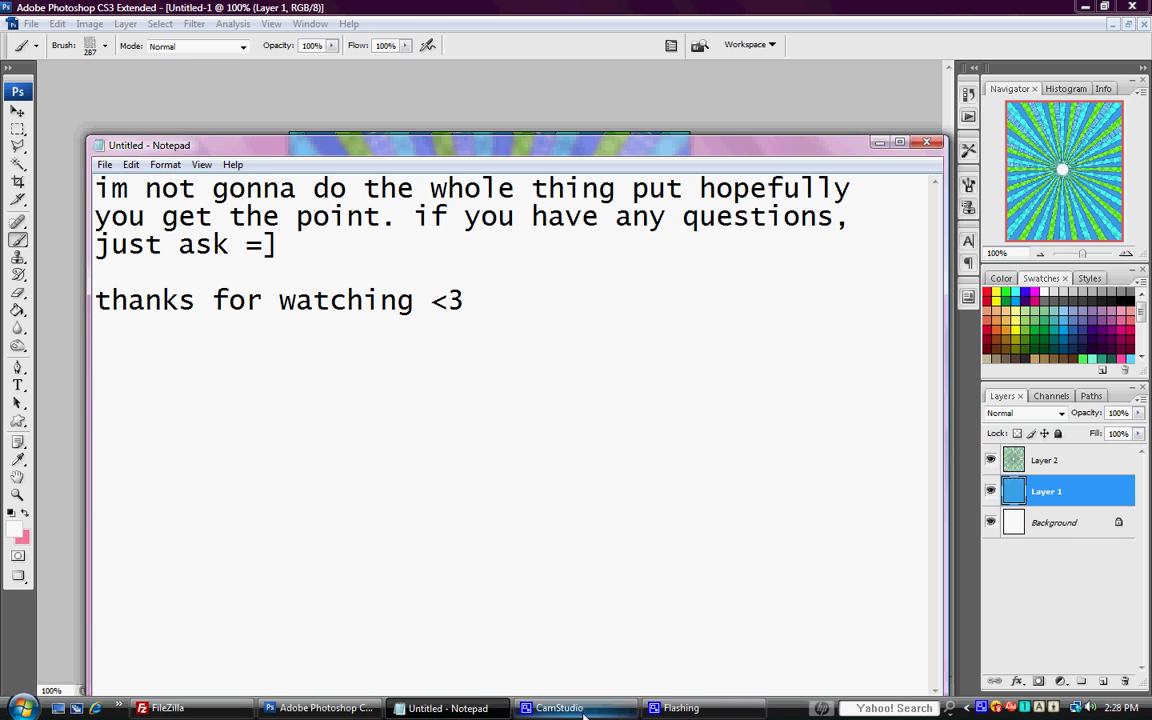